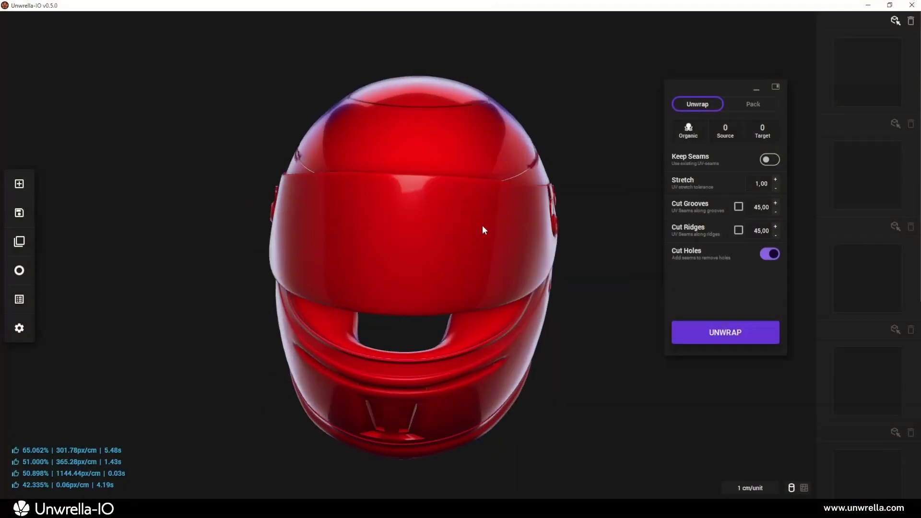
Step: Unwrap the helmet in Organic mode with stretch 1.00 and apply the checker look to it
left_click(685, 332)
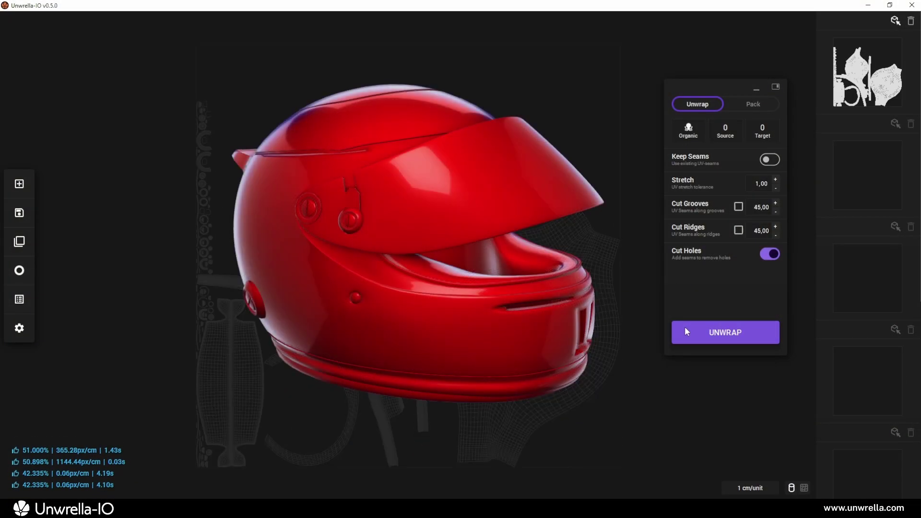
left_click(20, 271)
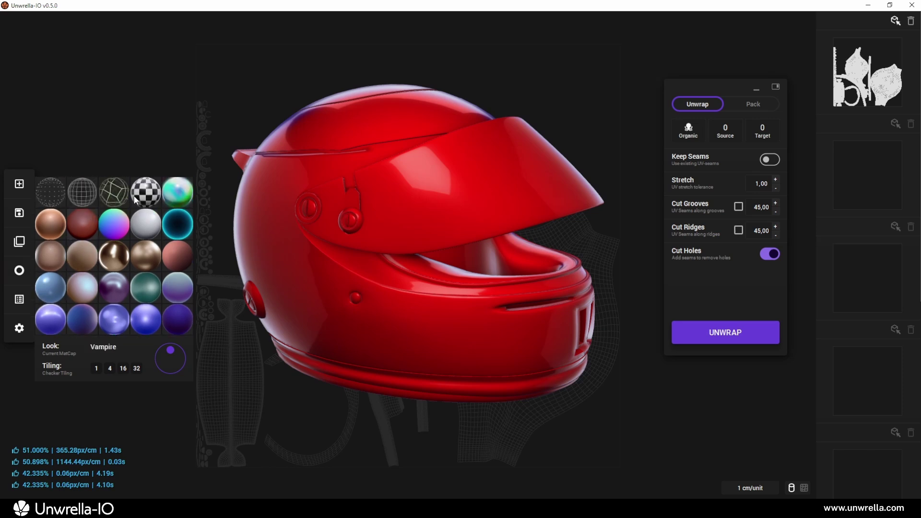
left_click(146, 196)
left_click_drag(590, 278, 356, 254)
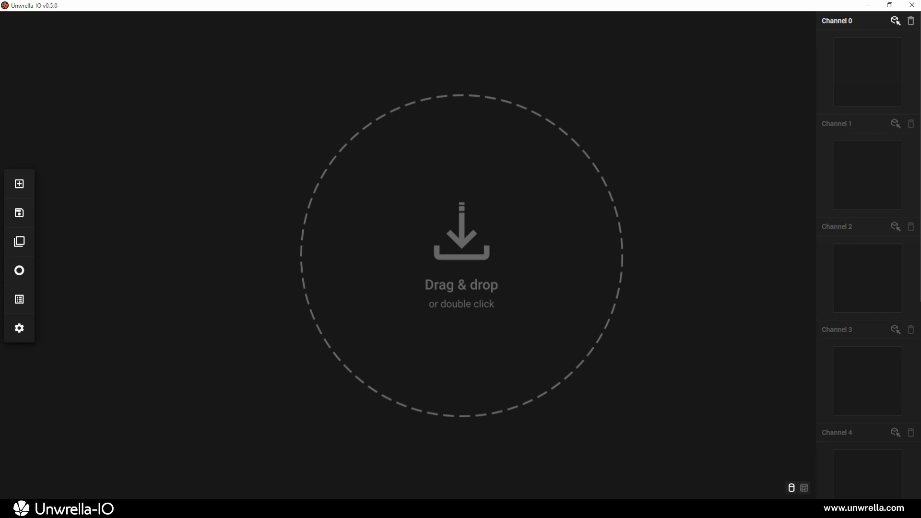
Step: Import the robot model and unwrap it in Hard mode with a stretch tolerance of 0.15
key("alt+Tab")
left_click_drag(816, 227, 680, 234)
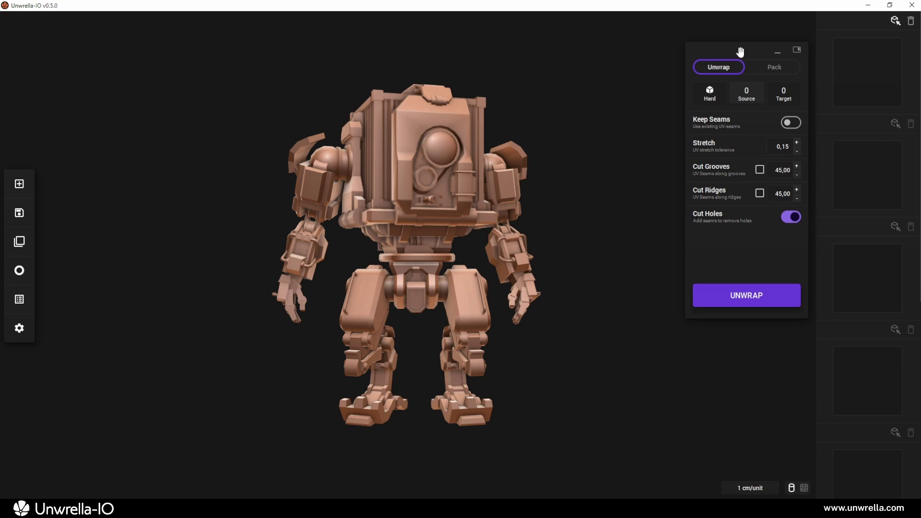
left_click_drag(742, 57, 704, 89)
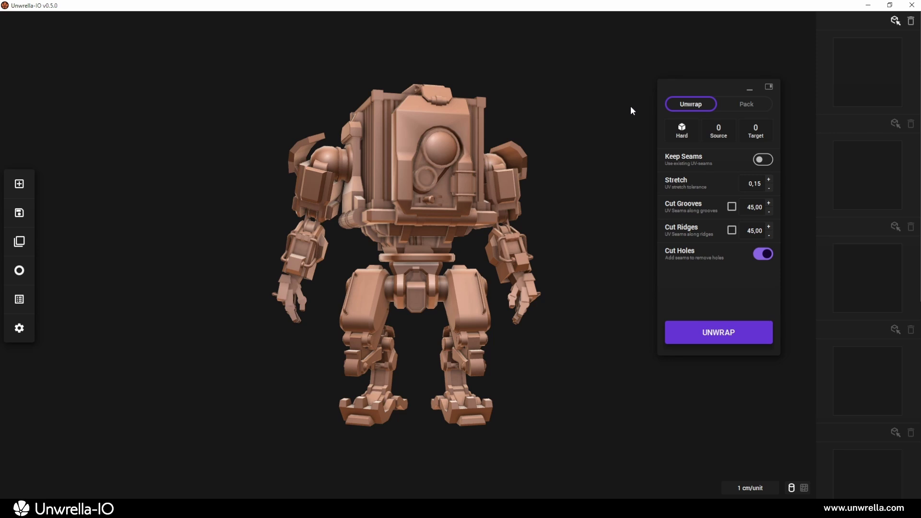
left_click(673, 327)
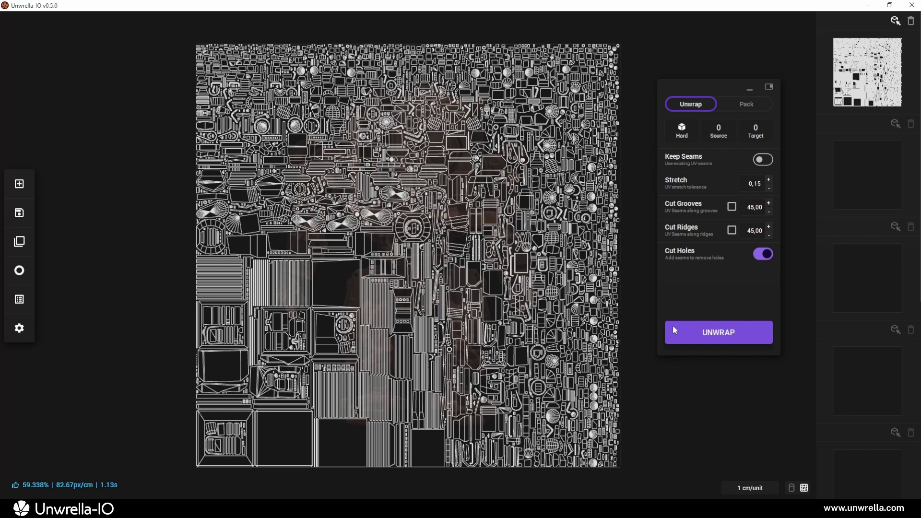
Step: Examine the robot's UV layout up close and toggle between the UV and 3D viewports
scroll(454, 262, "up", 2)
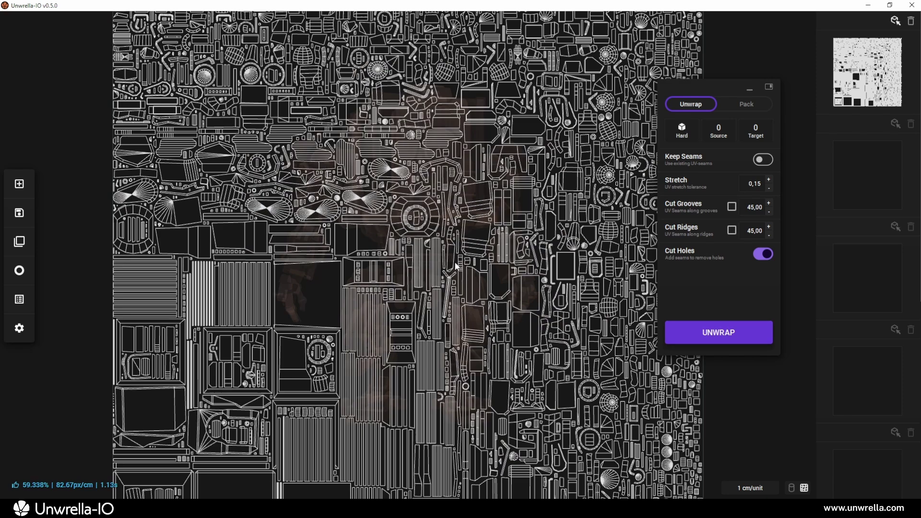
scroll(455, 262, "down", 2)
mouse_move(456, 257)
middle_mouse_down()
mouse_move(404, 258)
mouse_move(422, 237)
mouse_move(446, 242)
middle_mouse_up()
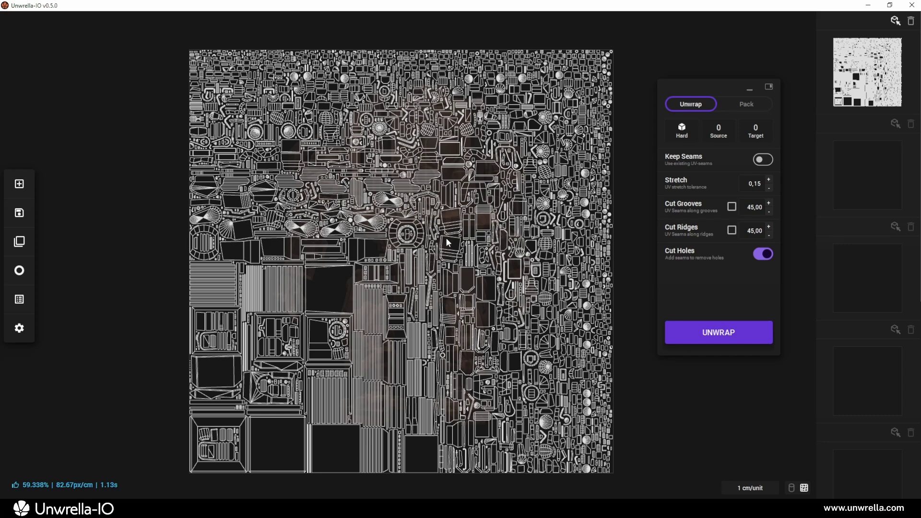
key("space")
key("space")
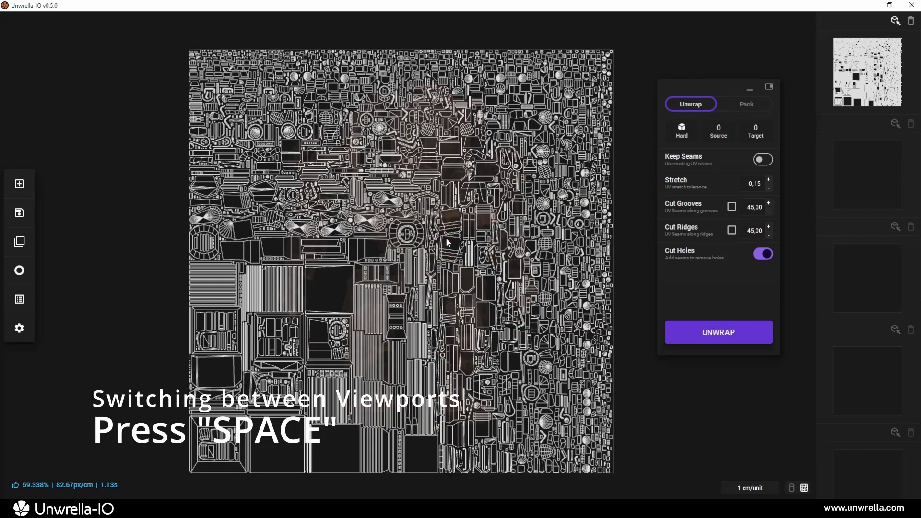
left_click(804, 488)
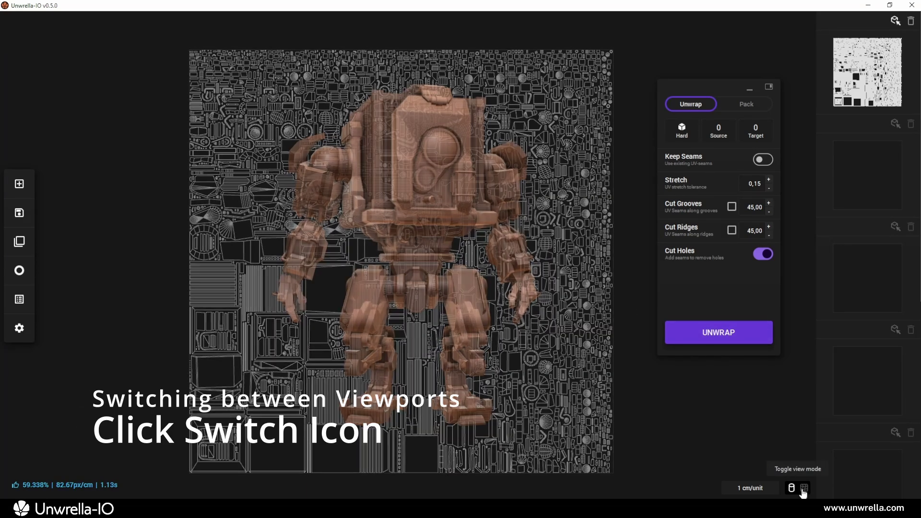
left_click(804, 488)
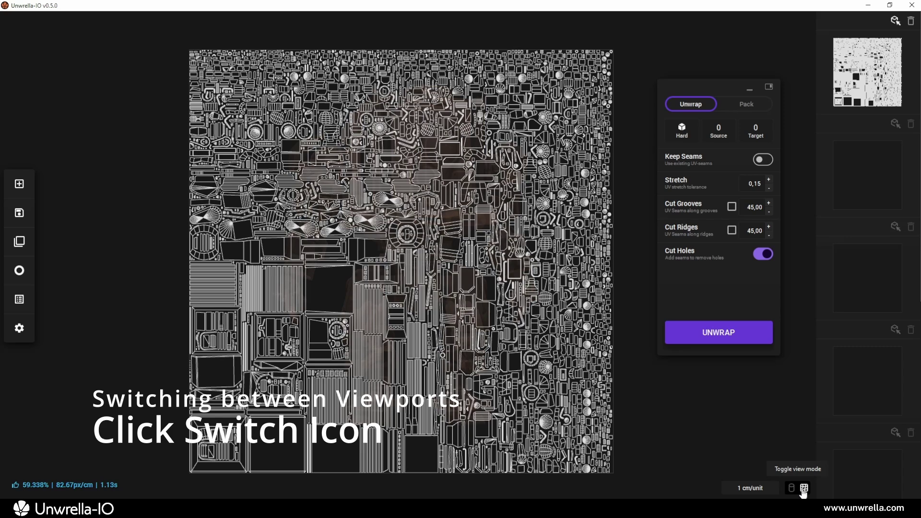
right_click(637, 379)
right_click(637, 379)
right_click(637, 379)
right_click(637, 379)
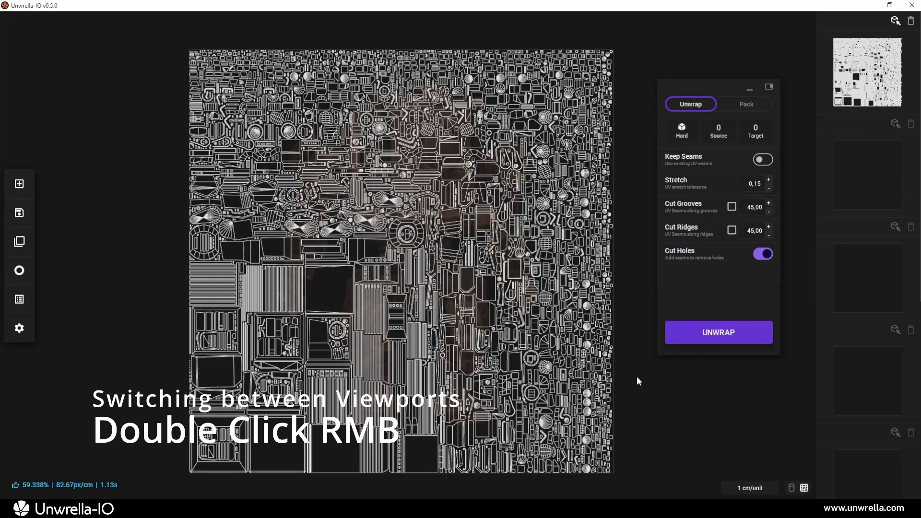
right_click(637, 377)
right_click(637, 377)
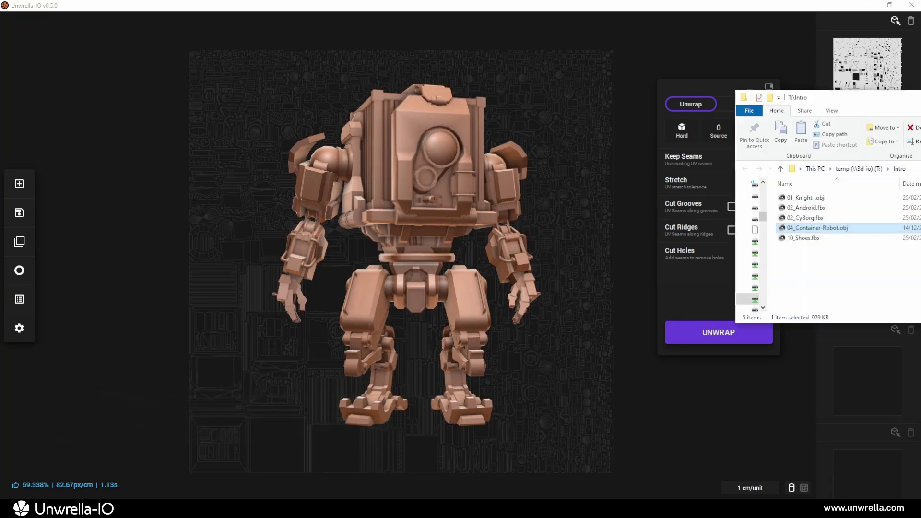
Step: Import the human body model and unwrap it in Organic mode with Cut Holes enabled
left_click_drag(806, 207, 582, 229)
left_click(582, 218)
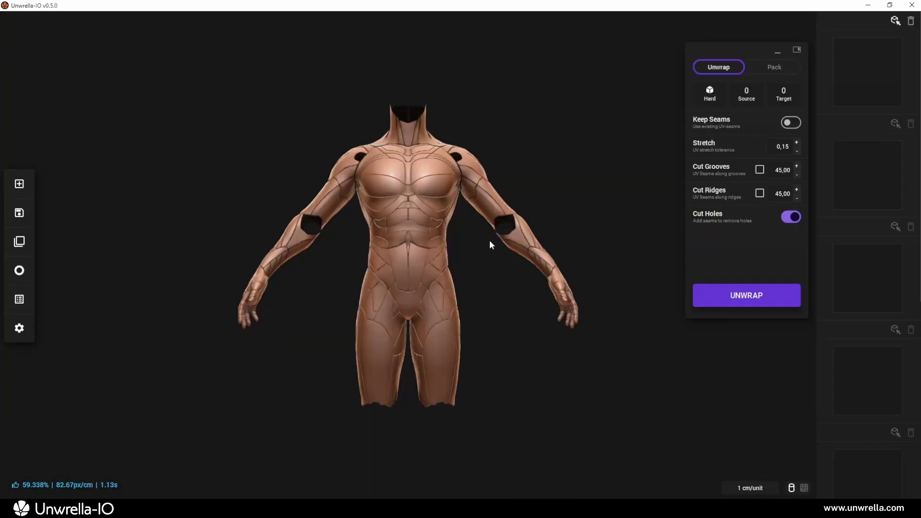
left_click_drag(416, 250, 615, 206)
left_click(719, 98)
left_click(715, 115)
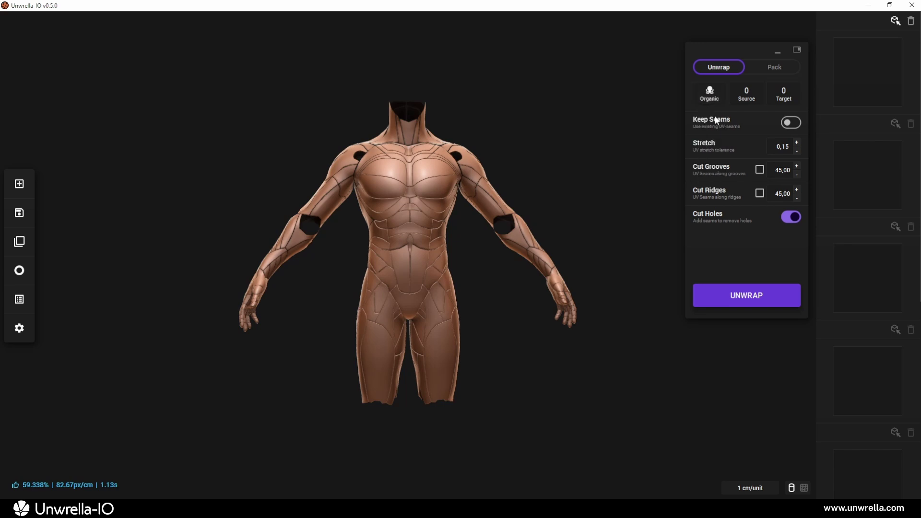
left_click(715, 295)
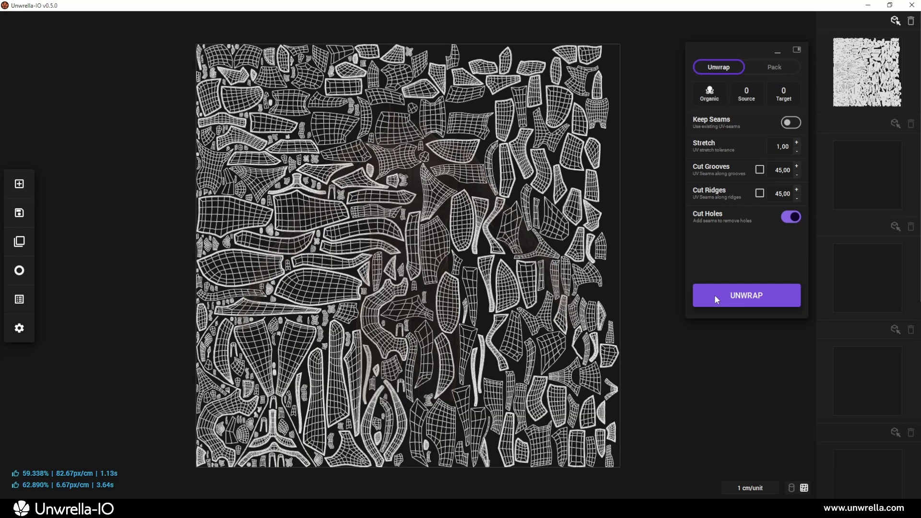
left_click_drag(427, 256, 920, 264)
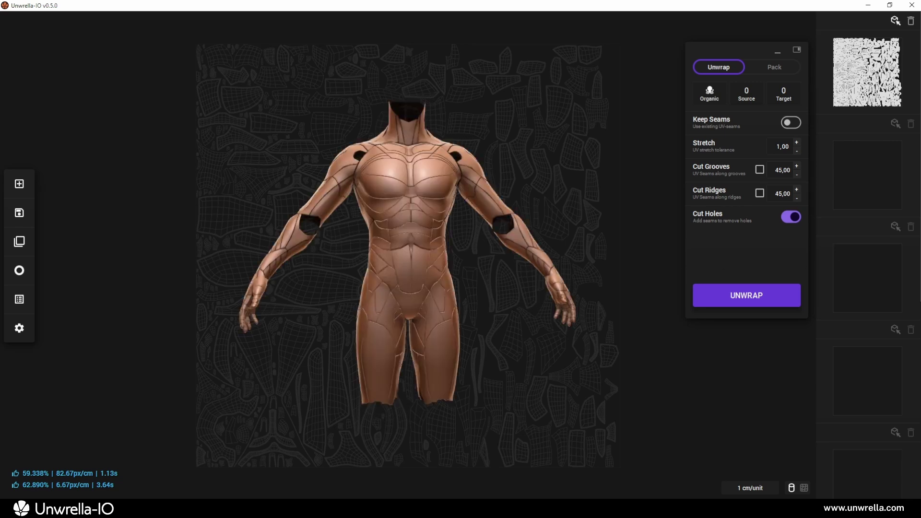
Step: Import the mechanical animal bust model from the file explorer
key("alt+Tab")
left_click_drag(809, 220, 565, 234)
left_click(595, 187)
left_click_drag(596, 185, 520, 201)
Step: Select the bust's head and neck parts directly on the model and try inverting the selection
left_click(335, 146)
left_click(390, 163, "shift")
left_click(428, 269, "shift")
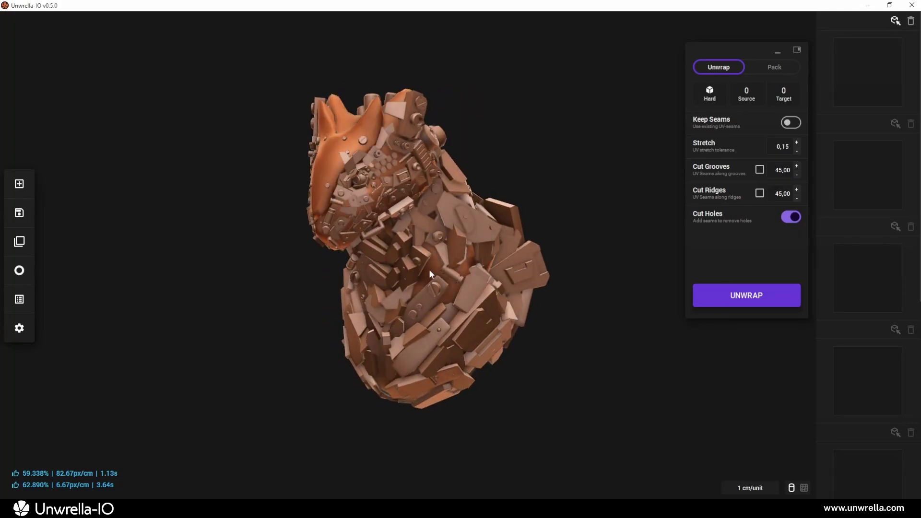
key("i")
key("i")
left_click(357, 195)
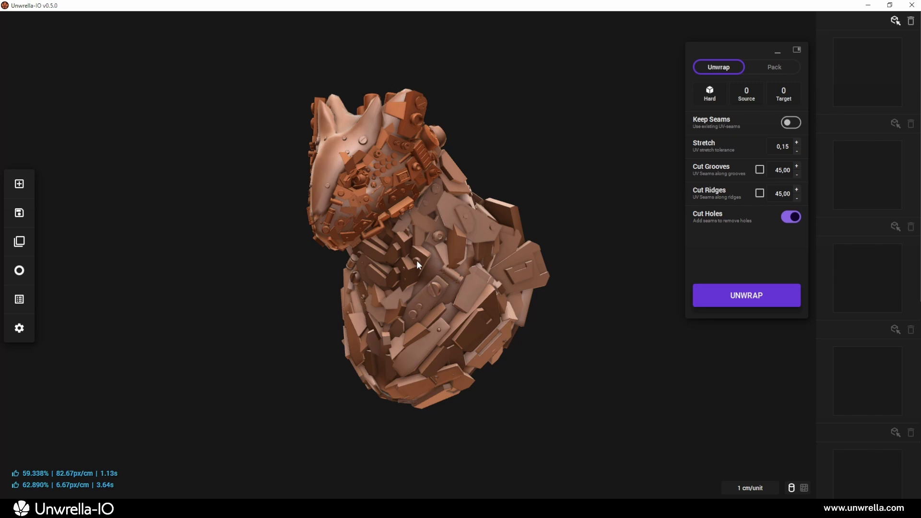
left_click(419, 264, "shift")
left_click(532, 272, "shift")
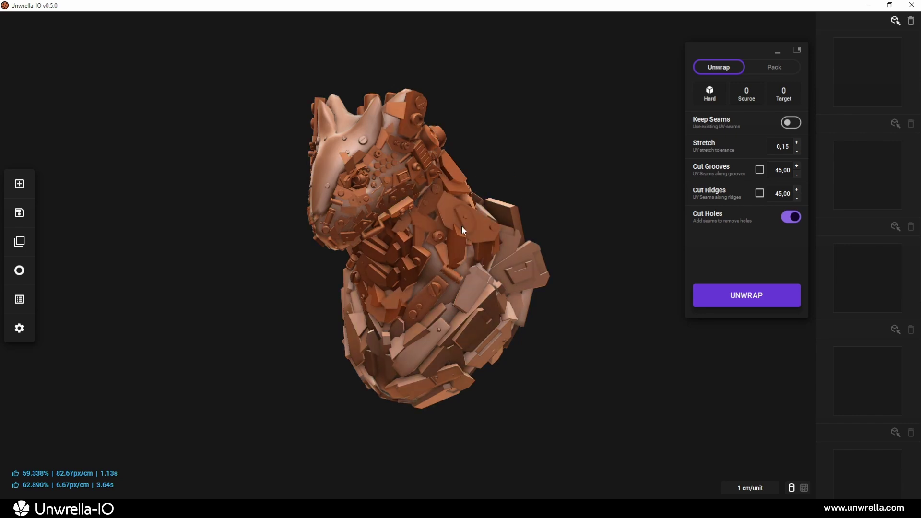
Step: Select Head_Greebles, Head_Greebles_vorhead, Neck_Greebles and Body_Greebles in the scene asset manager and unwrap them in Hard mode to channel 0
left_click(19, 298)
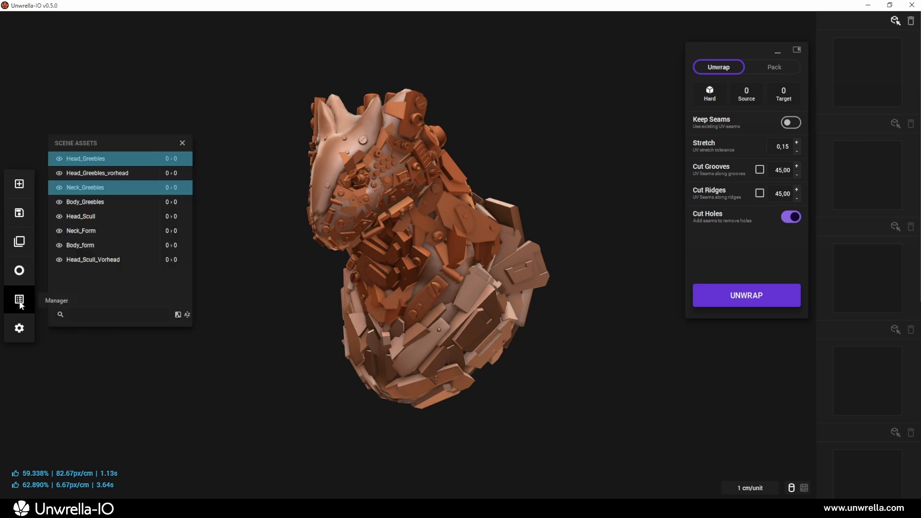
left_click(91, 162)
left_click_drag(91, 167, 95, 205)
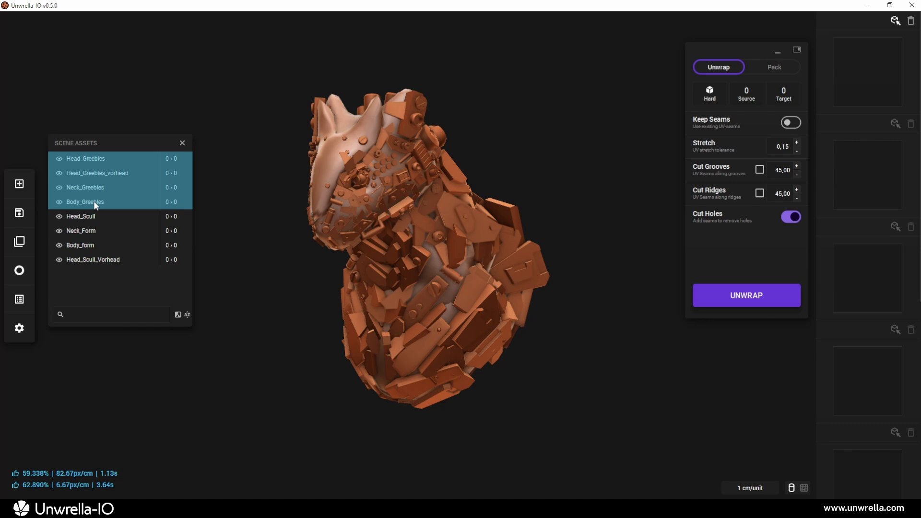
left_click(698, 294)
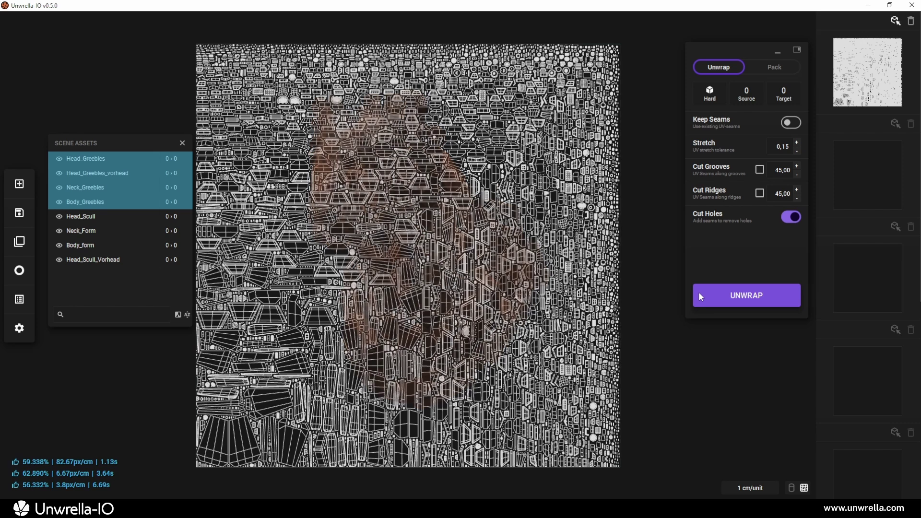
key("Tab")
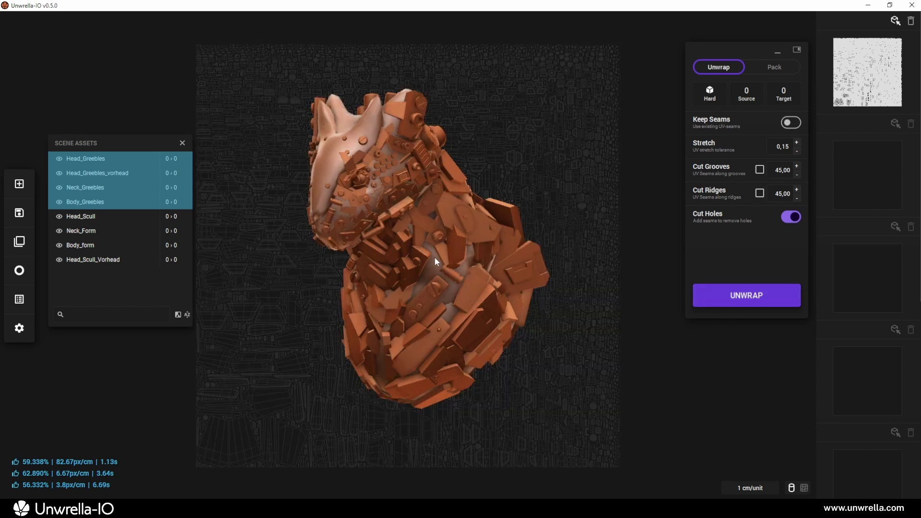
Step: Invert the selection to the scull and form objects and unwrap them in Organic mode with target channel 1
left_click(178, 314)
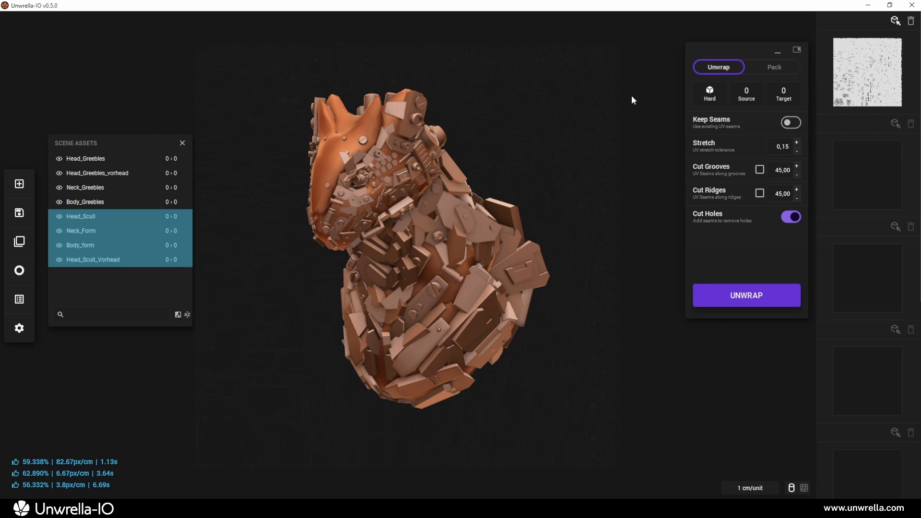
left_click(705, 99)
left_click(707, 119)
left_click(788, 98)
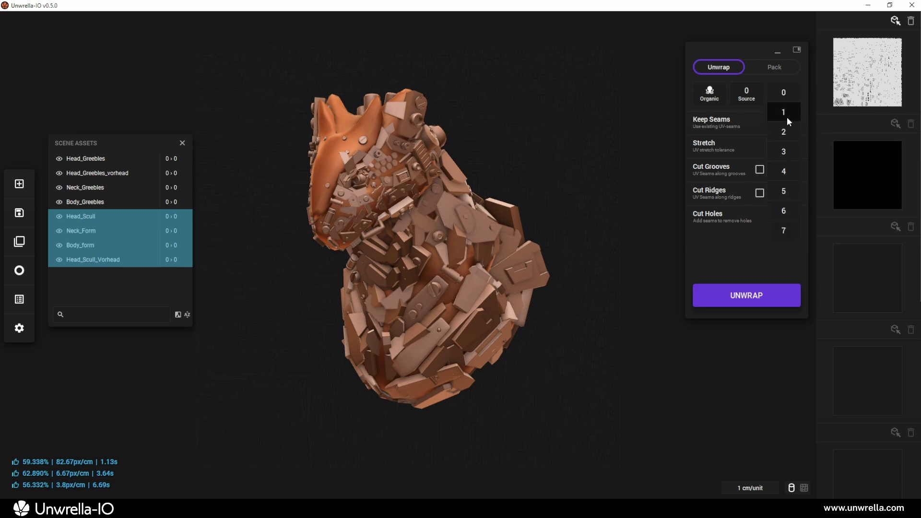
left_click(786, 117)
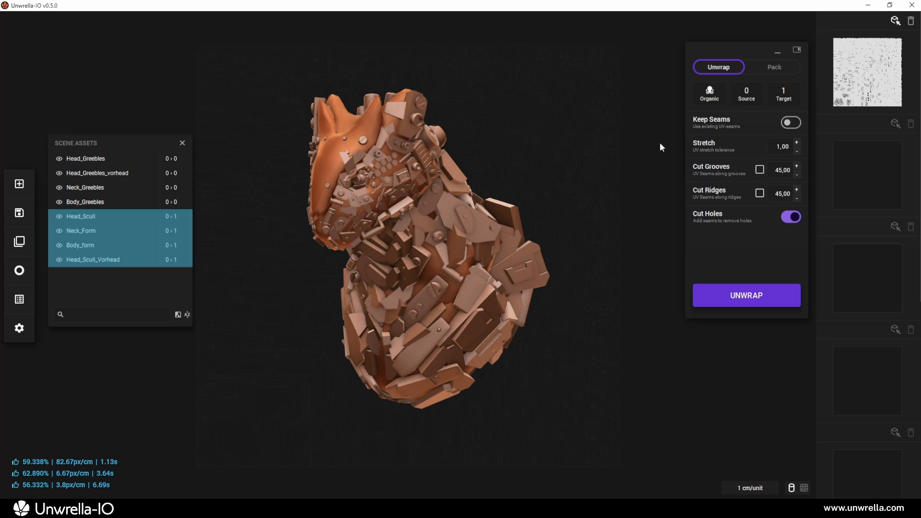
left_click(720, 291)
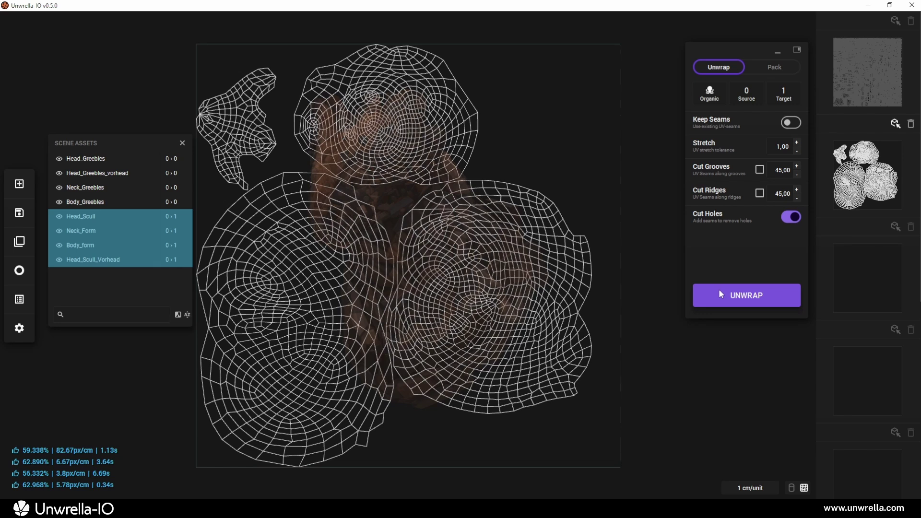
Step: Compare channels 0 and 1 by viewing each one's checker pattern on the 3D bust
key("Tab")
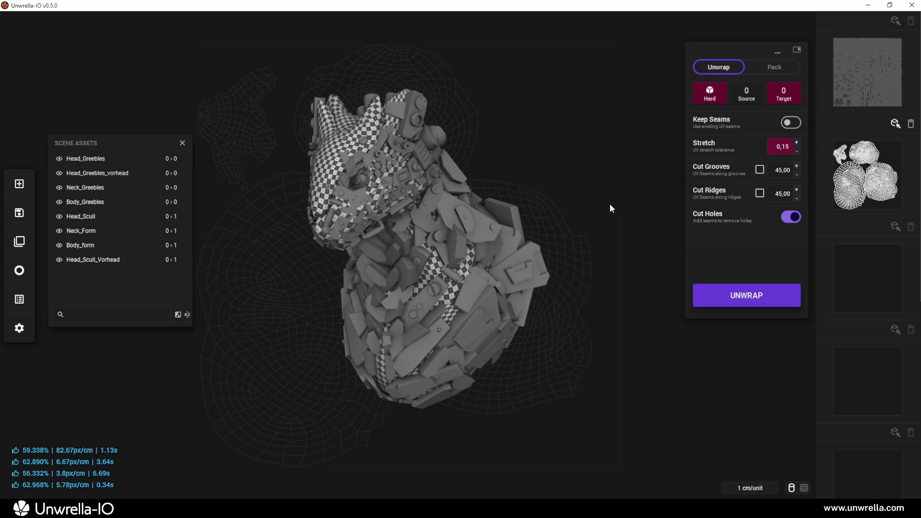
left_click(848, 80)
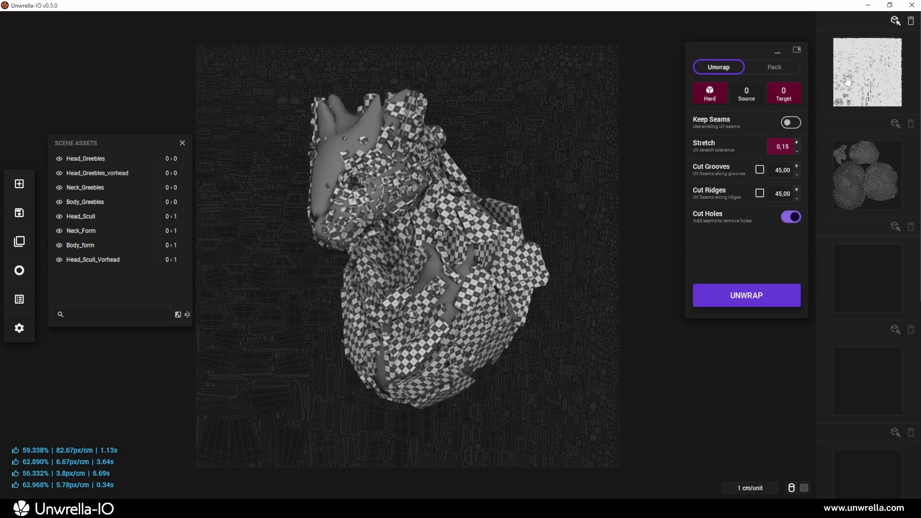
left_click(852, 169)
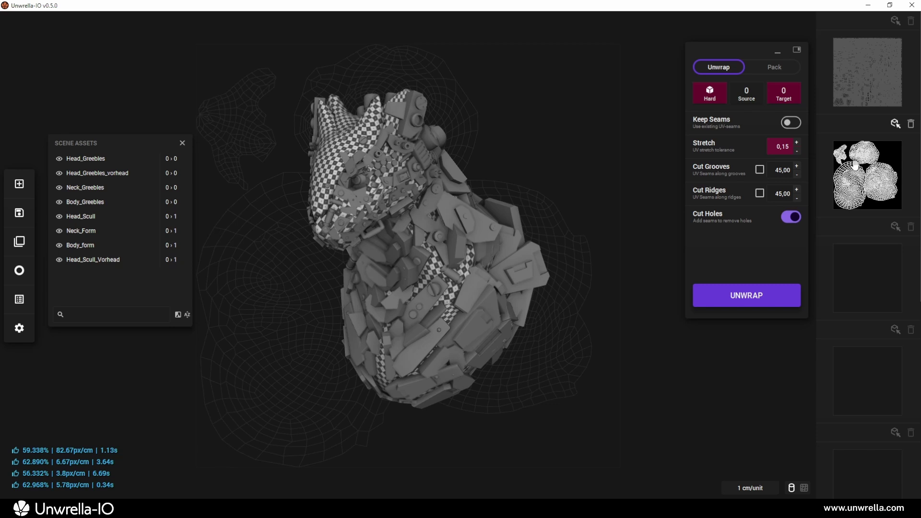
left_click(847, 80)
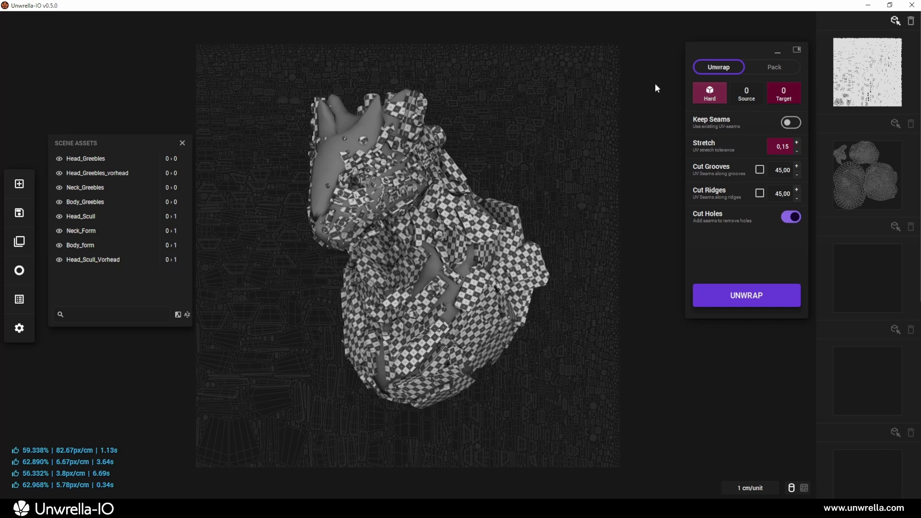
Step: Select the four greebles objects and copy their UVs from channel 0 to channel 2
left_click(94, 159)
left_click(101, 202, "shift")
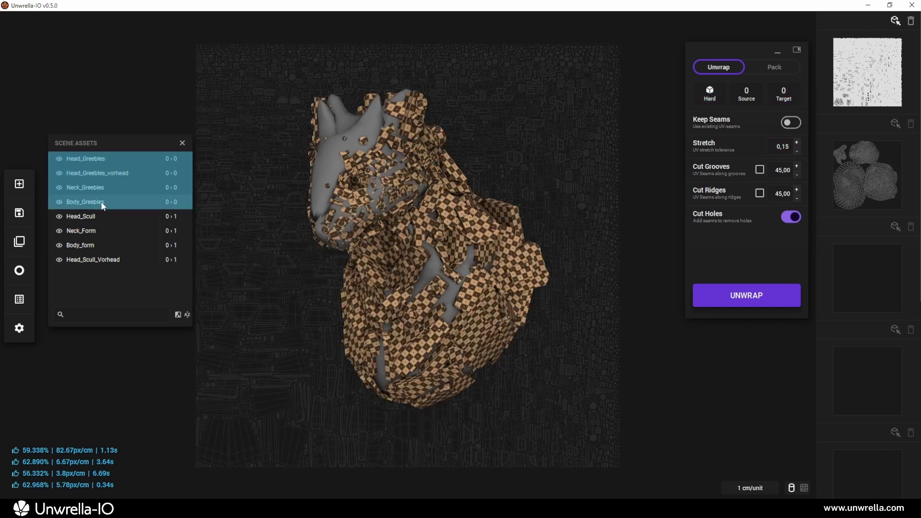
left_click_drag(892, 212, 891, 255)
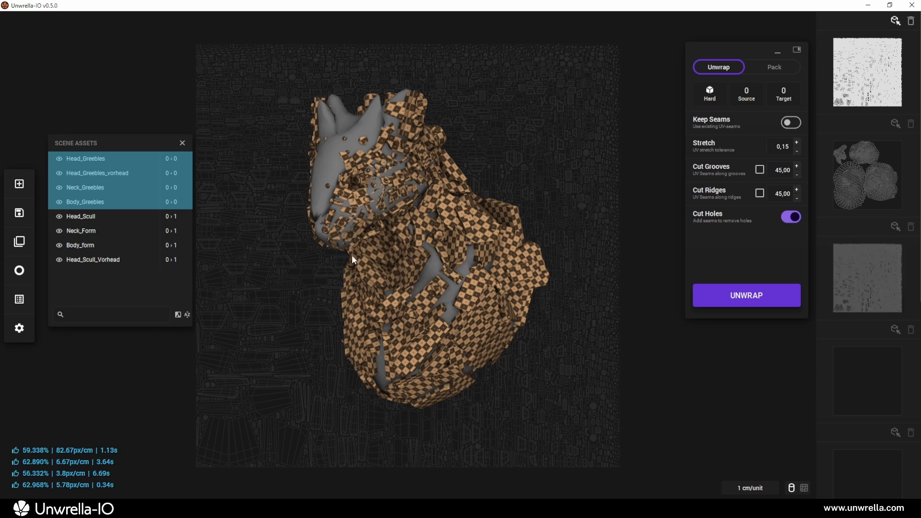
Step: Invert the selection to the scull and form objects and copy their UVs from channel 1 to channel 2
left_click(178, 314)
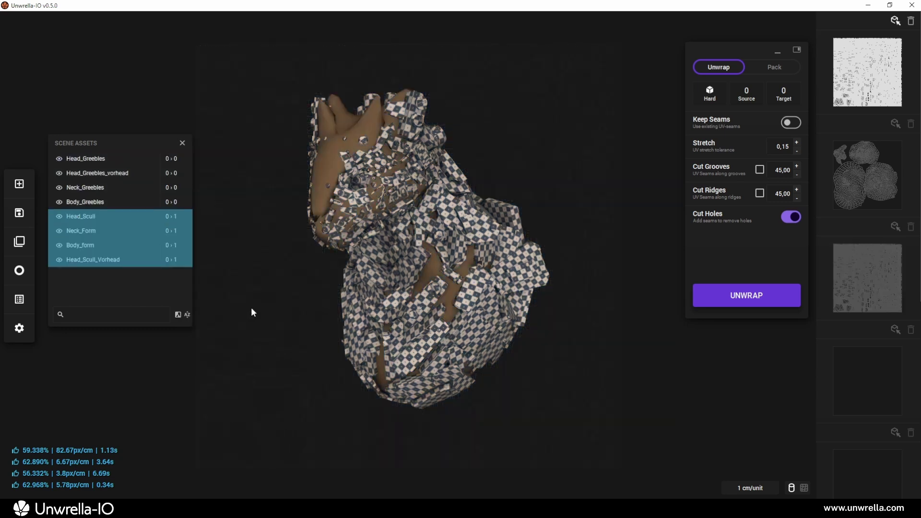
left_click(872, 161)
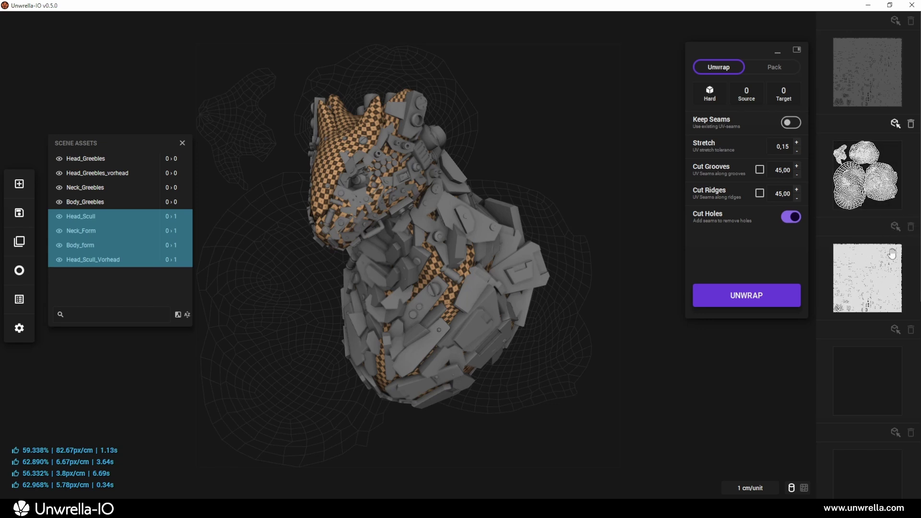
left_click(882, 276)
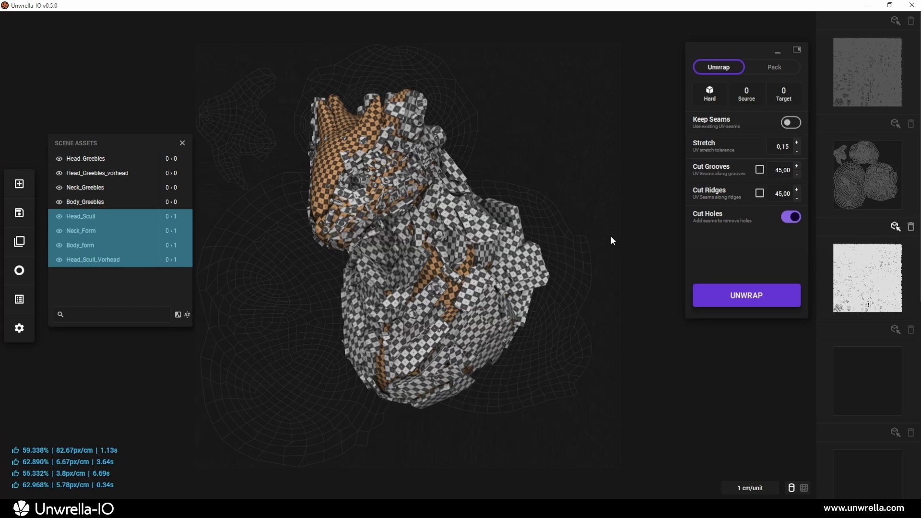
Step: Examine how the greebles and the scull and form objects overlap in channel 2's UV layout by selecting them in groups
left_click(575, 235)
key("Tab")
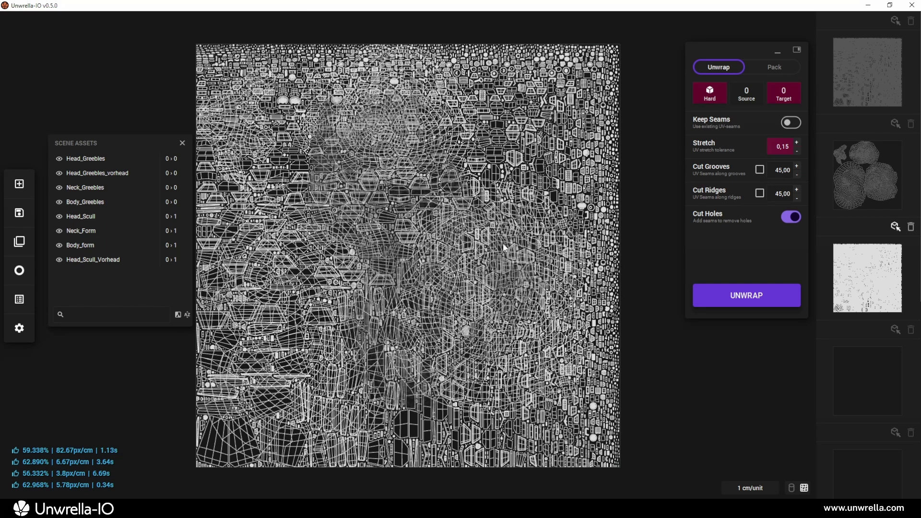
left_click(109, 155)
left_click(97, 203, "shift")
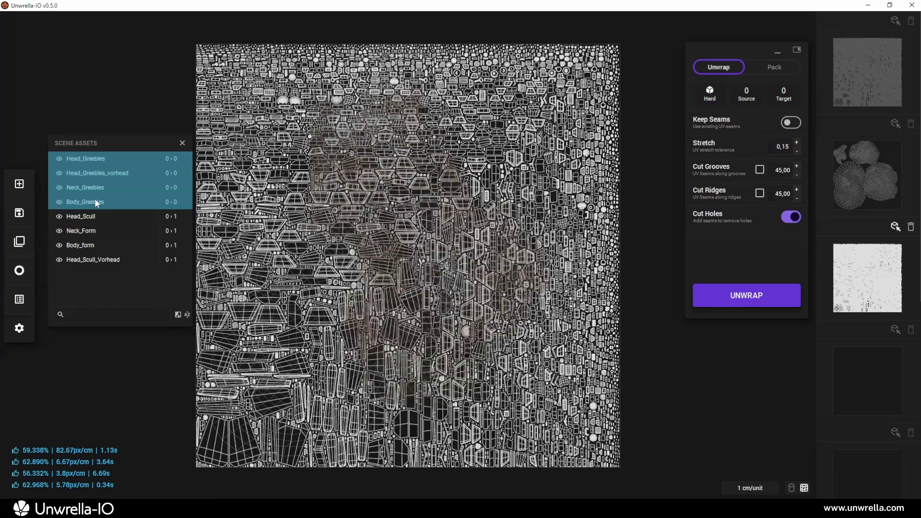
left_click(92, 217)
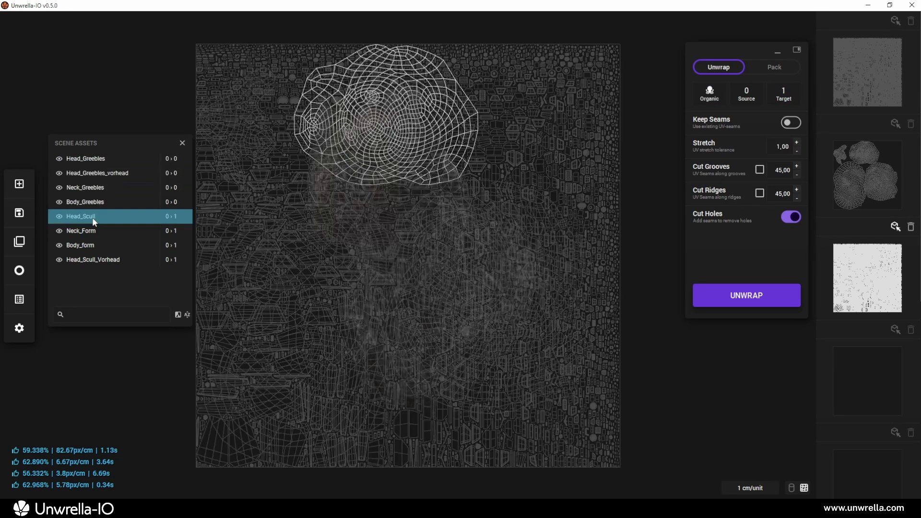
left_click(95, 258, "shift")
left_click(102, 160)
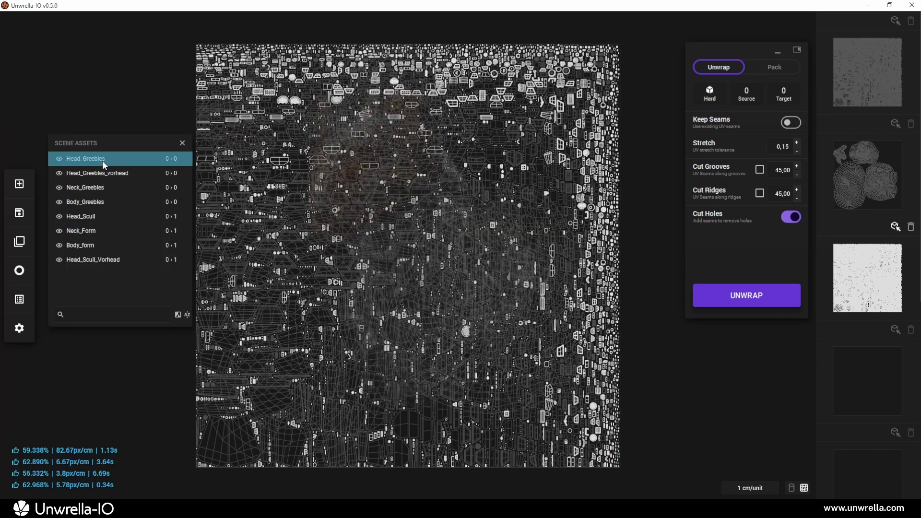
left_click(92, 255, "shift")
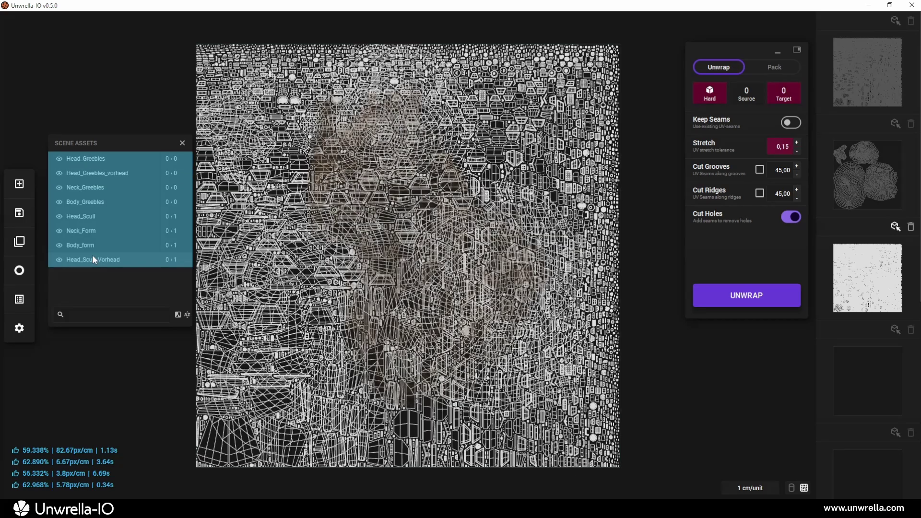
left_click(642, 203)
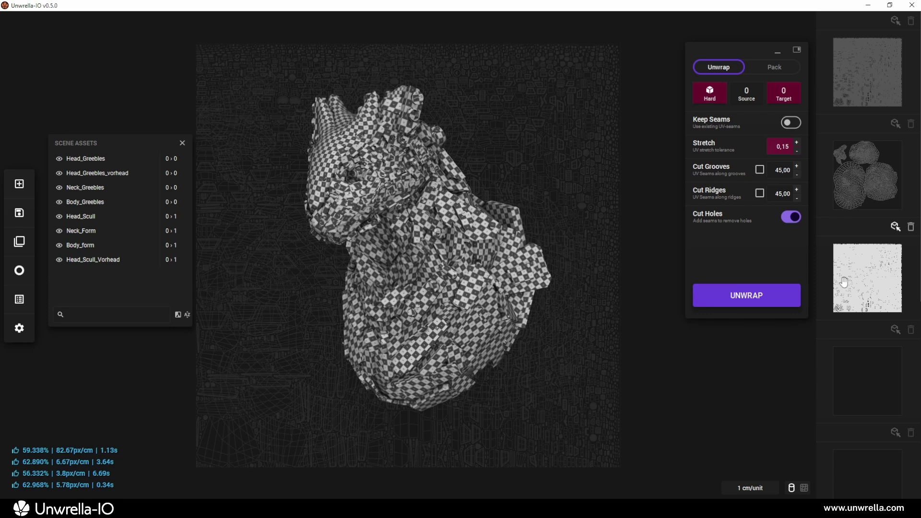
Step: Copy the whole bust's UVs from channel 2 to channel 3 and compare the checker patterns of channels 0 to 3
left_click_drag(881, 270, 890, 392)
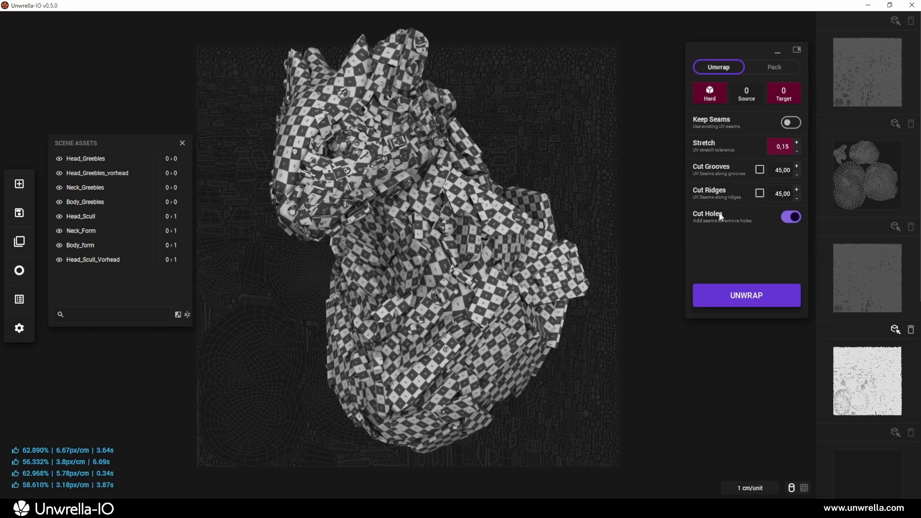
left_click(863, 76)
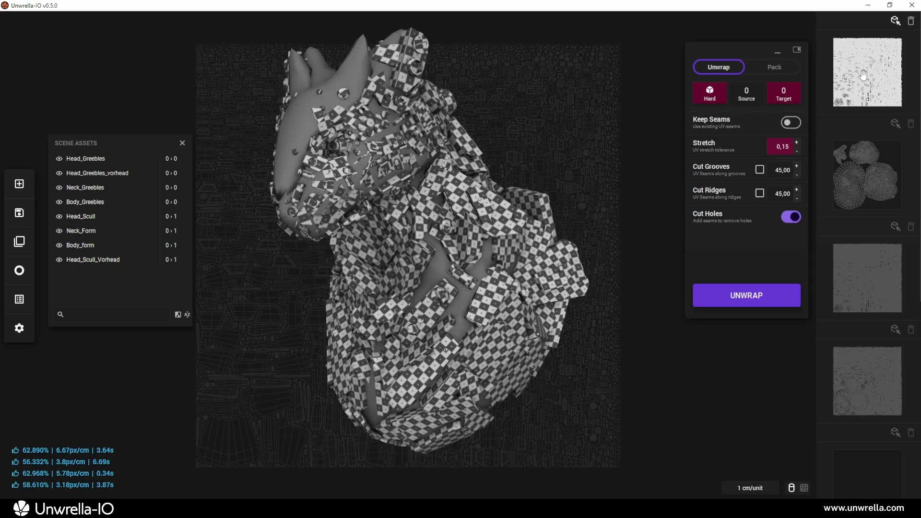
left_click(862, 173)
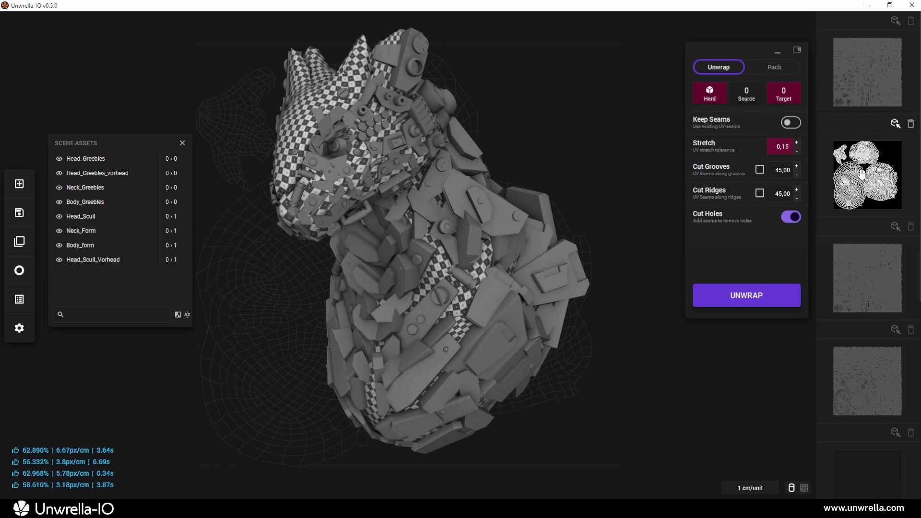
left_click(864, 266)
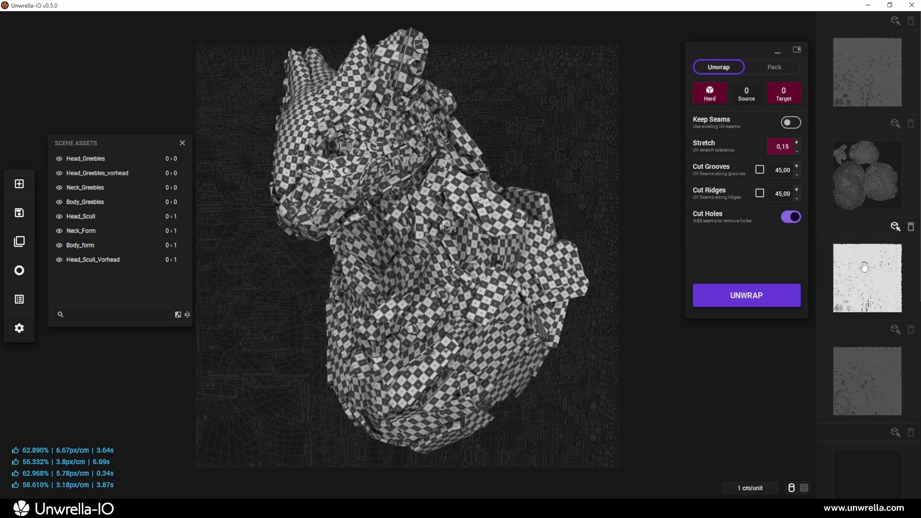
left_click(867, 363)
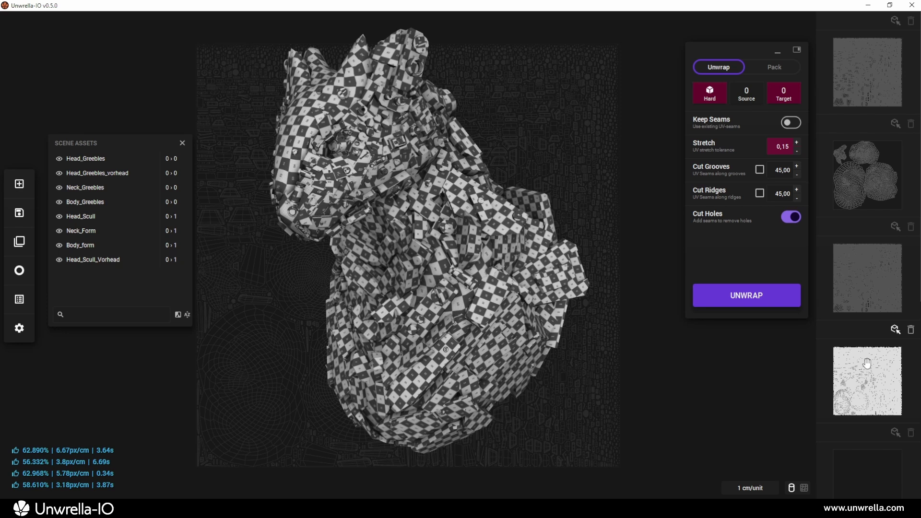
Step: Swap UV channel 3 with channel 0 and channel 2 with channel 1, and check each channel on the bust
left_click_drag(867, 363, 856, 63)
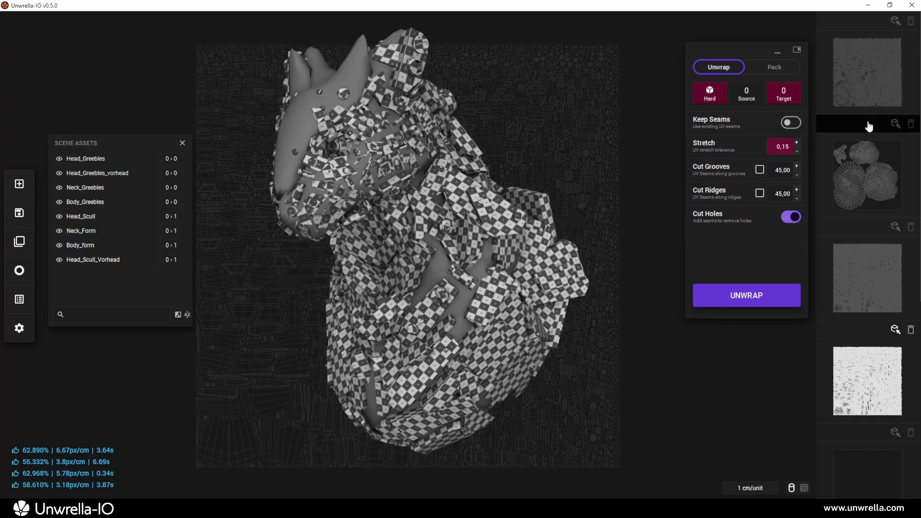
left_click_drag(872, 289, 858, 171)
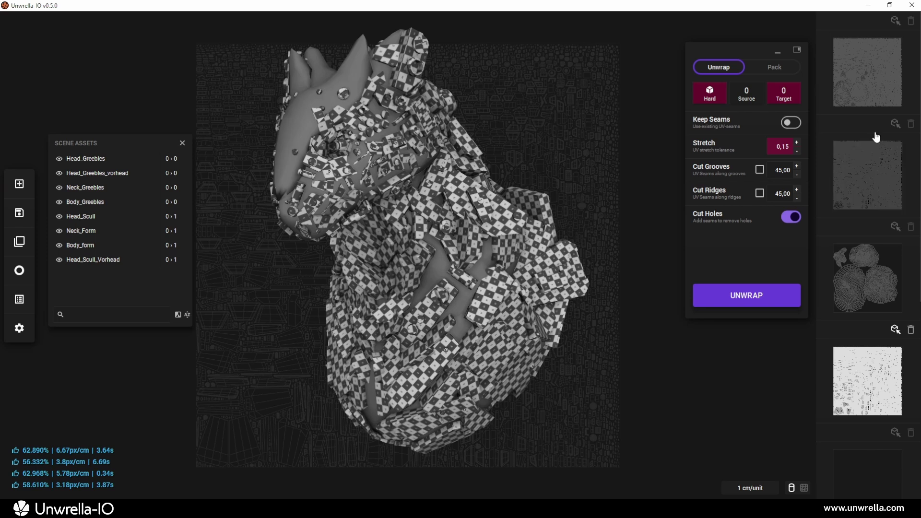
left_click(880, 90)
left_click(870, 177)
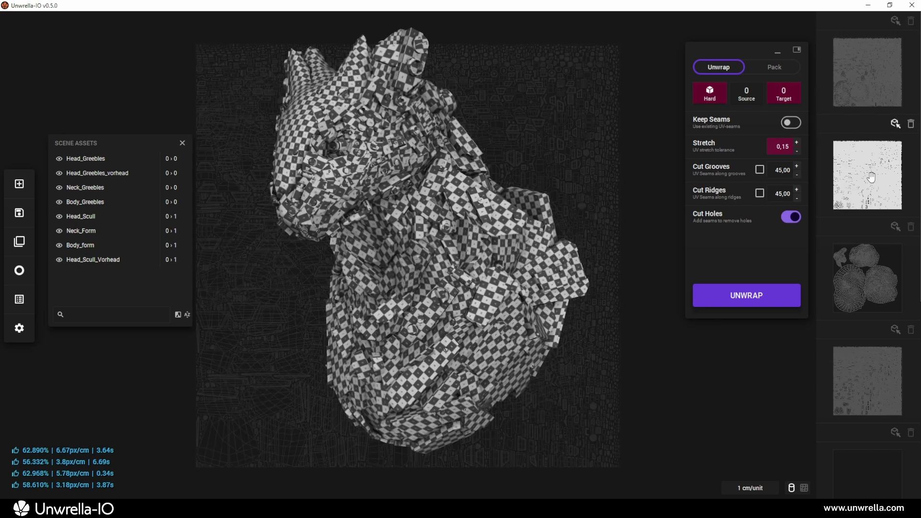
left_click(865, 261)
left_click(865, 361)
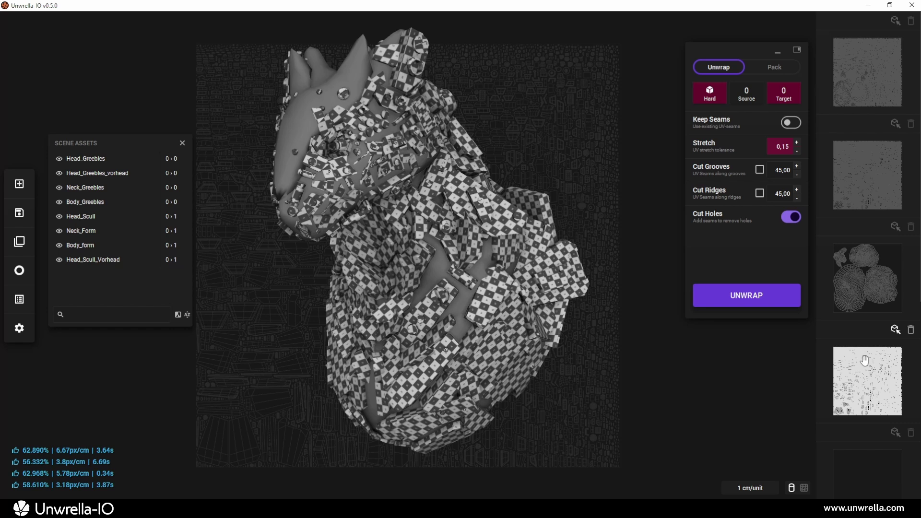
left_click(853, 84)
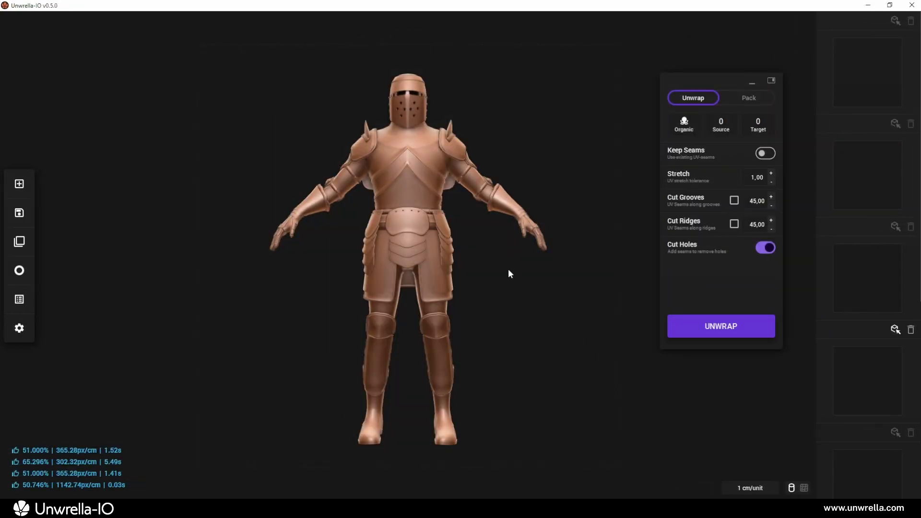
Step: Unwrap the whole knight in Organic mode to channel 0 and the selected torso and skirt parts to target channel 1
left_click(684, 325)
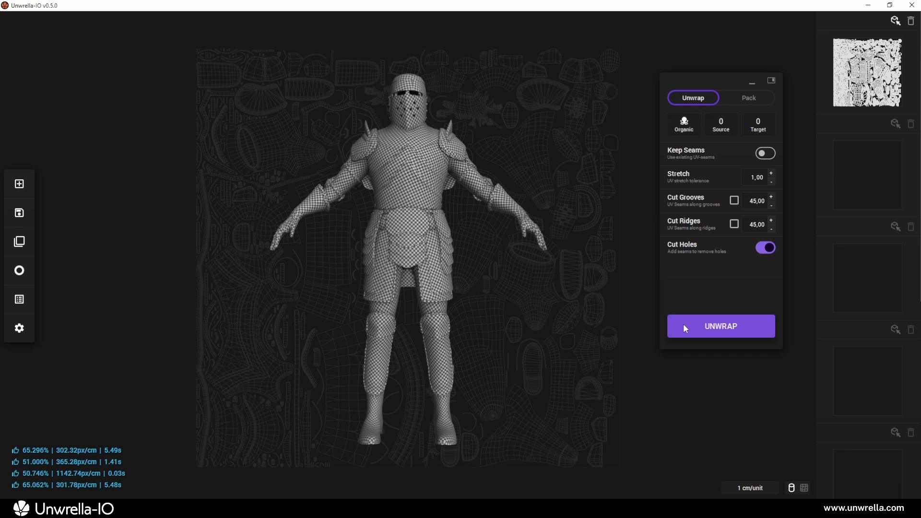
left_click(683, 324)
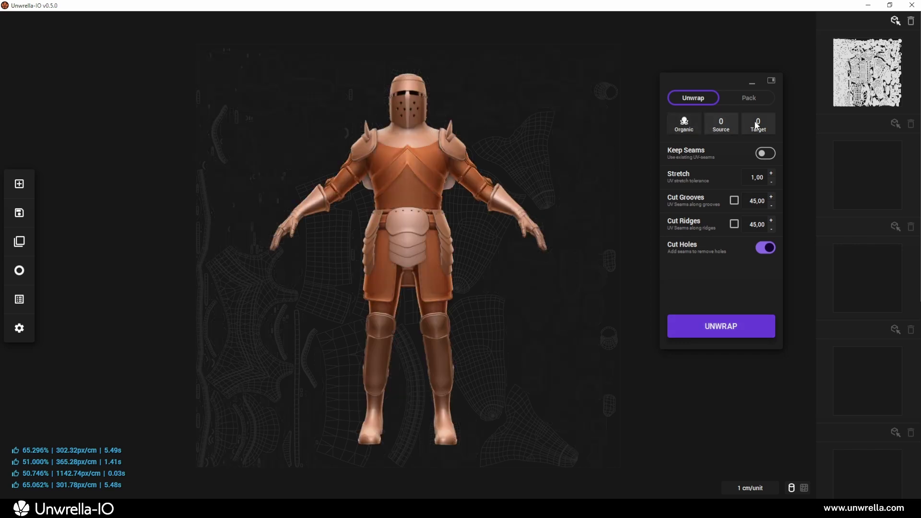
left_click(698, 323)
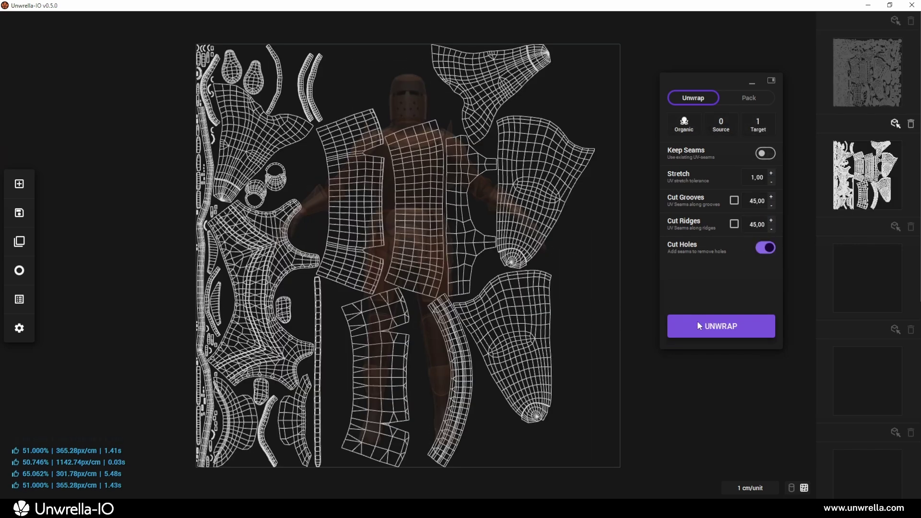
key("Tab")
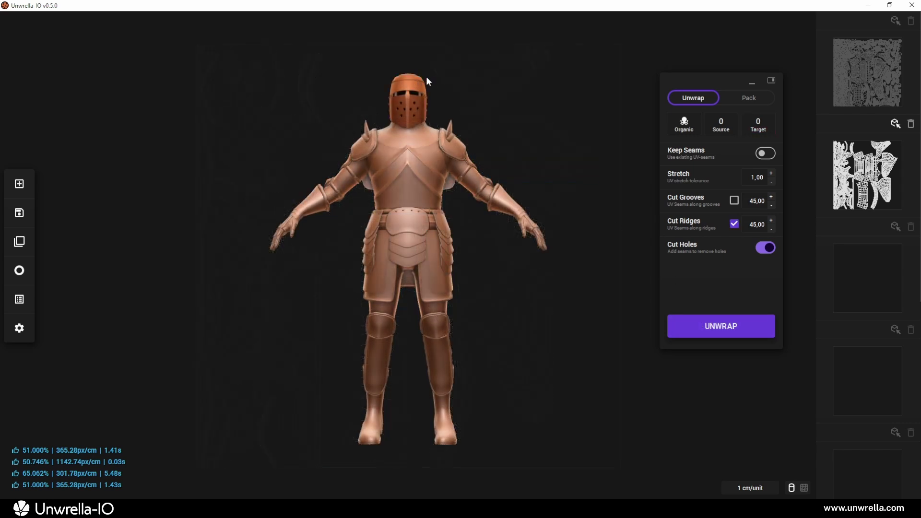
Step: Select the knight's helmet, copy its UVs from channel 0 to channel 2, and repack them in channel 3
left_click(868, 72)
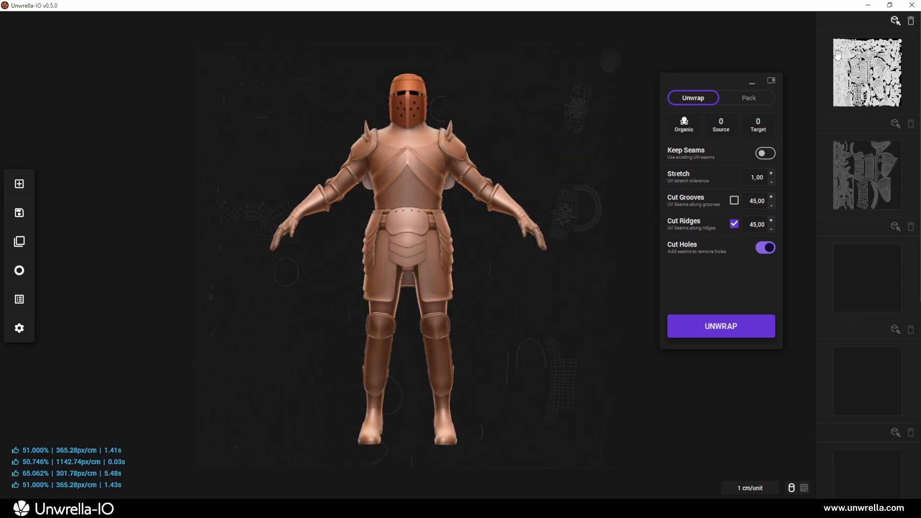
key("Tab")
left_click_drag(858, 68, 885, 252)
left_click(885, 255)
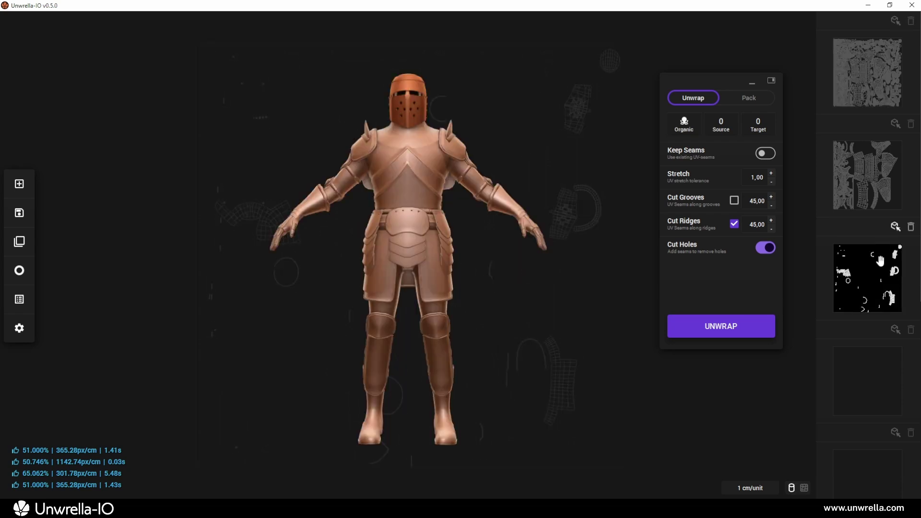
left_click(895, 396)
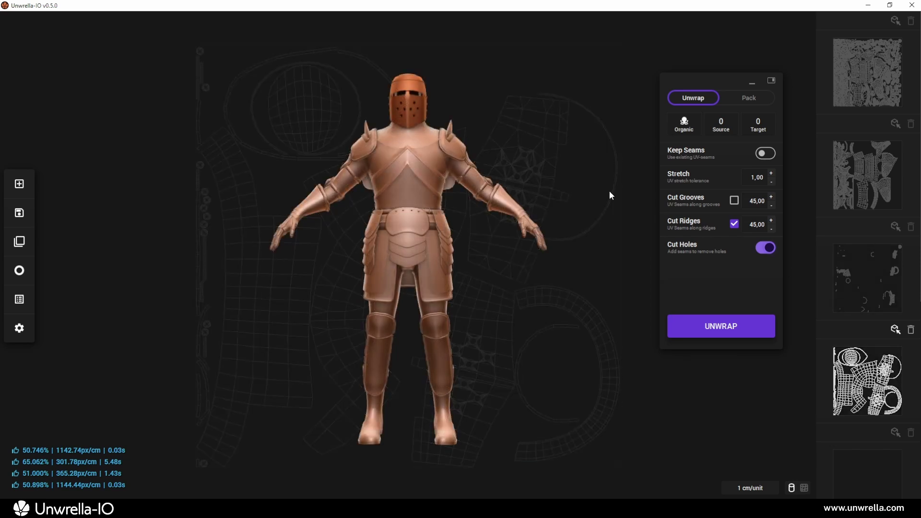
left_click(609, 192)
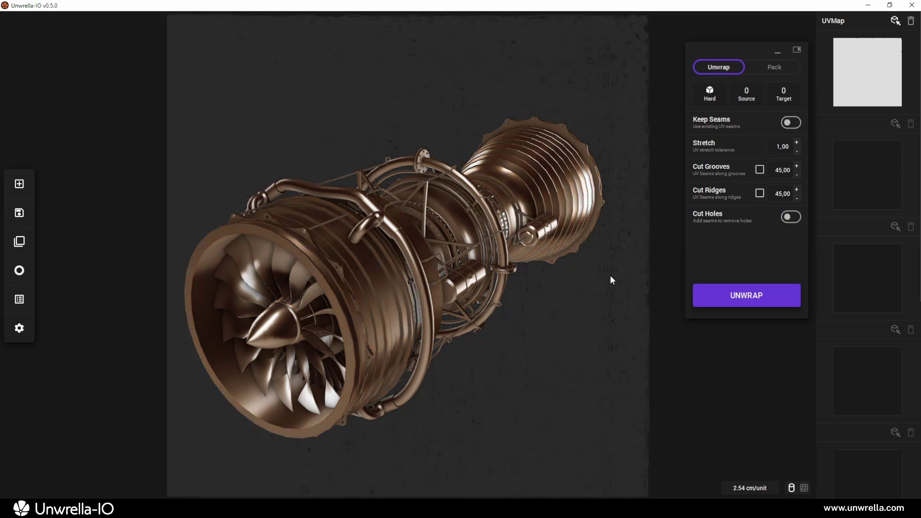
Step: Choose Pack as the jet engine's unwrap mode and set the packing method to Quality
left_click(701, 98)
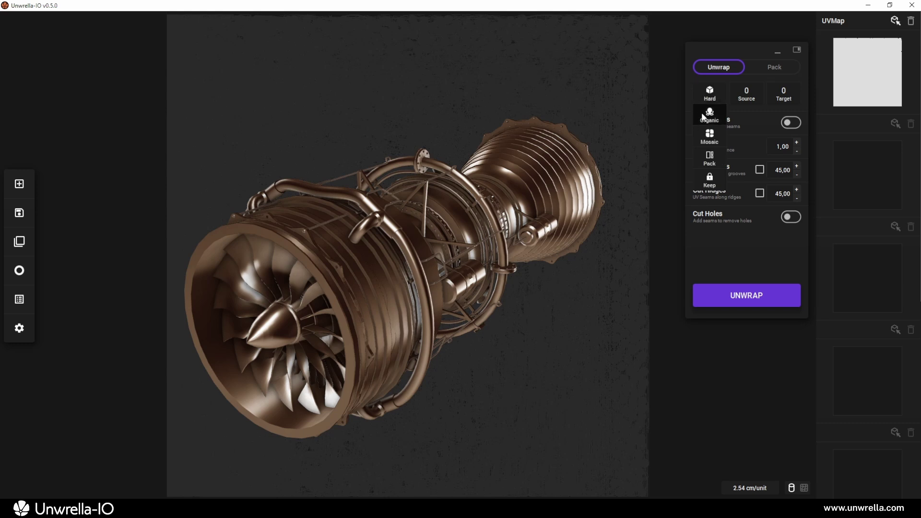
left_click(708, 159)
left_click(768, 67)
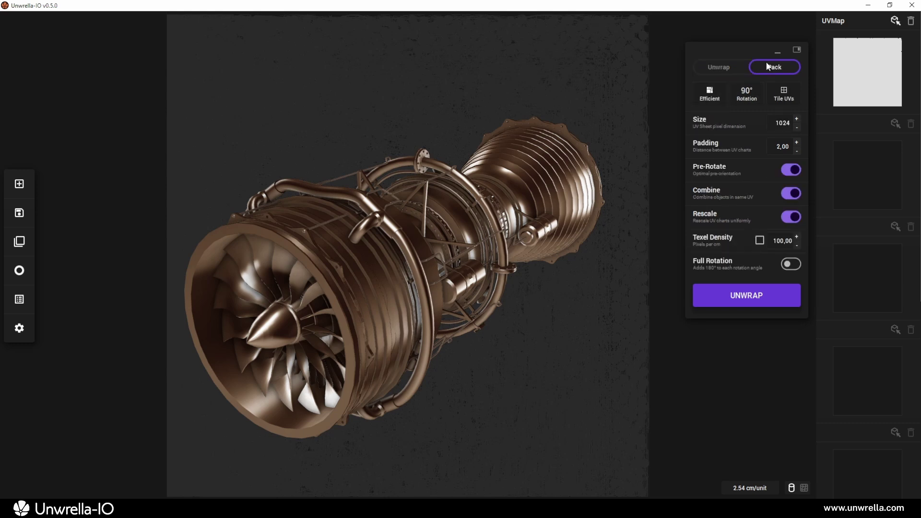
left_click(710, 96)
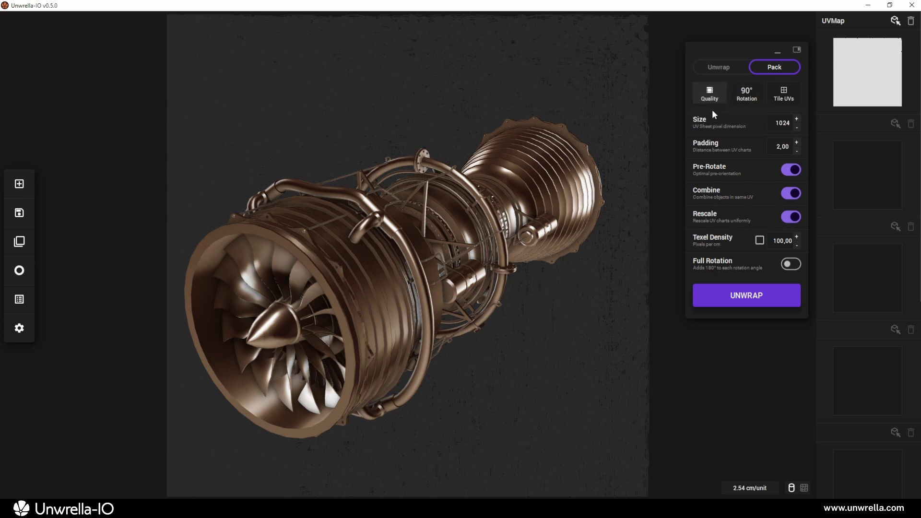
Step: Check the UV tile options, enable Full Rotation, repack the jet engine's UVs and inspect the packed layout
left_click(785, 96)
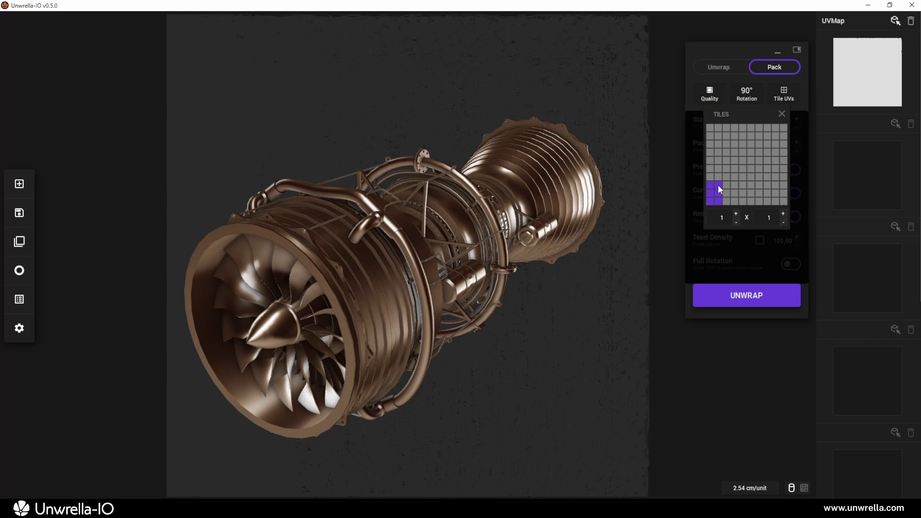
left_click(781, 115)
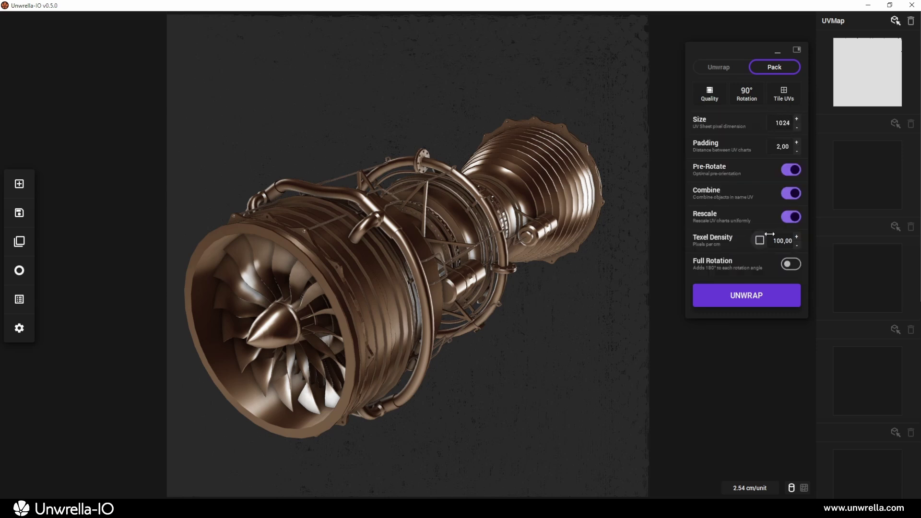
left_click(791, 264)
left_click(754, 295)
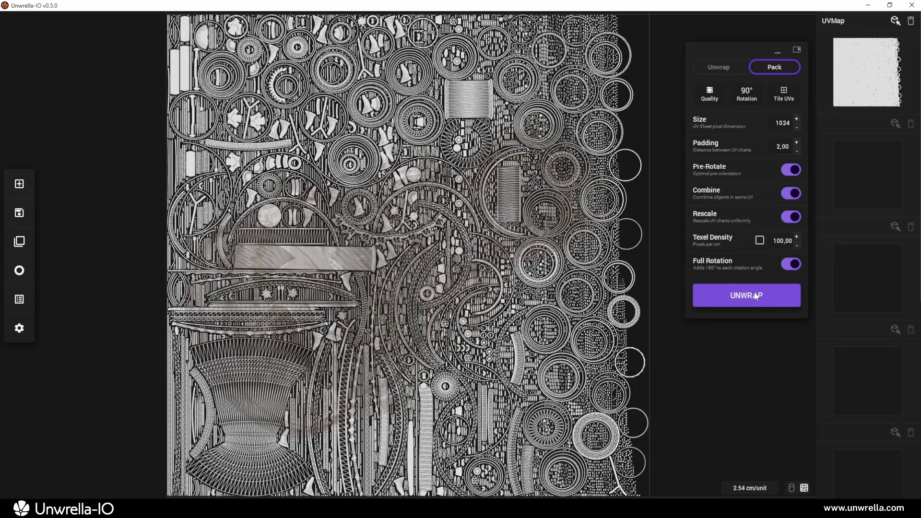
scroll(443, 88, "up", 5)
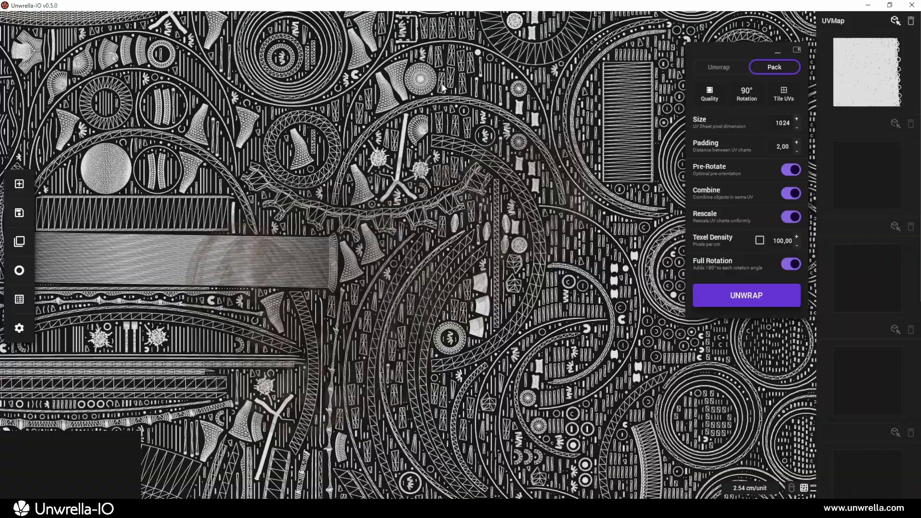
scroll(442, 89, "down", 5)
key("Tab")
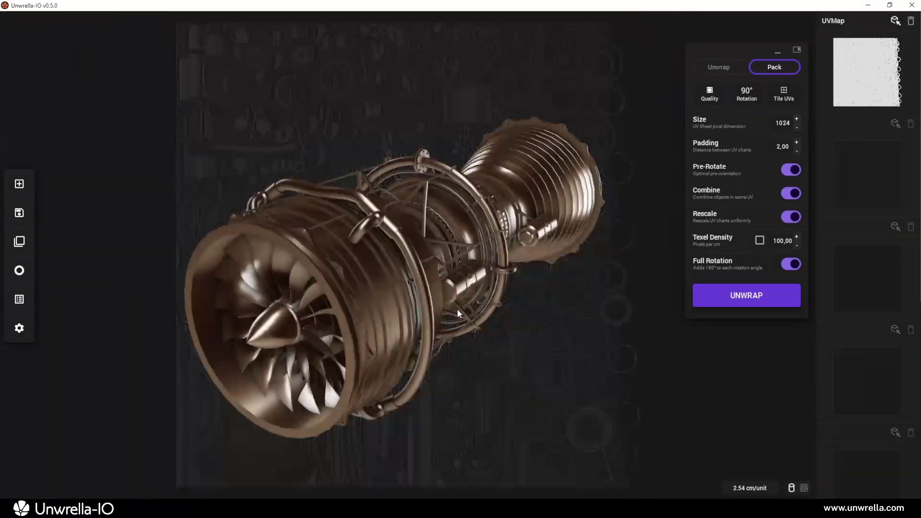
Step: Load 10_Merimaid_unwrella.fbx, 01_Knight.obj and 02_Human_Skull.FBX in turn from the model stash
left_click_drag(445, 312, 302, 280)
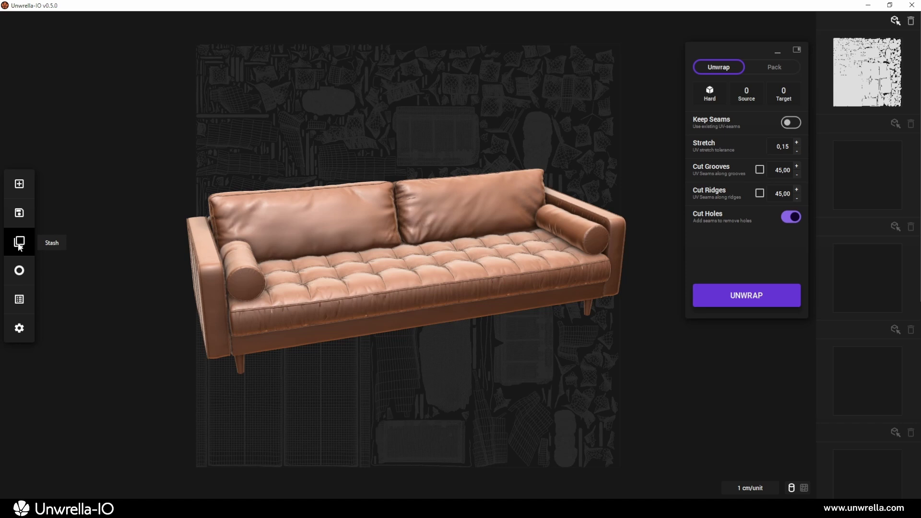
left_click(18, 244)
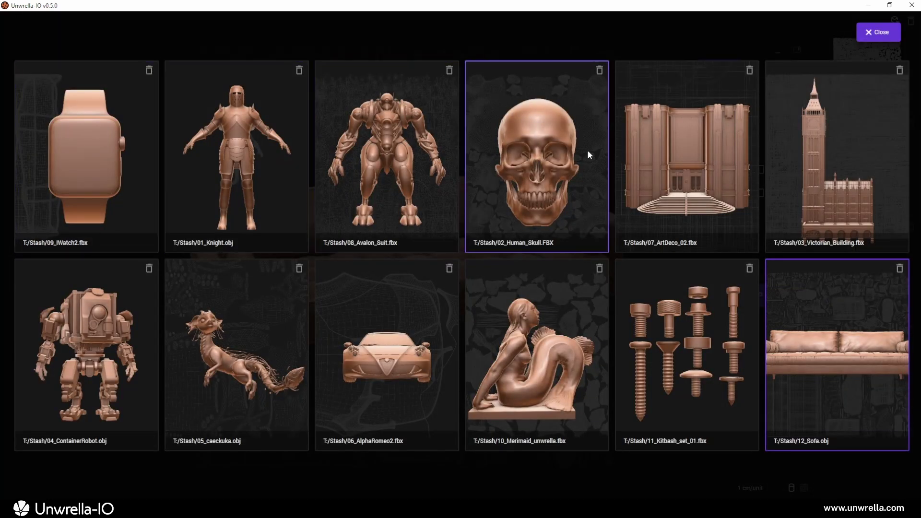
left_click(508, 292)
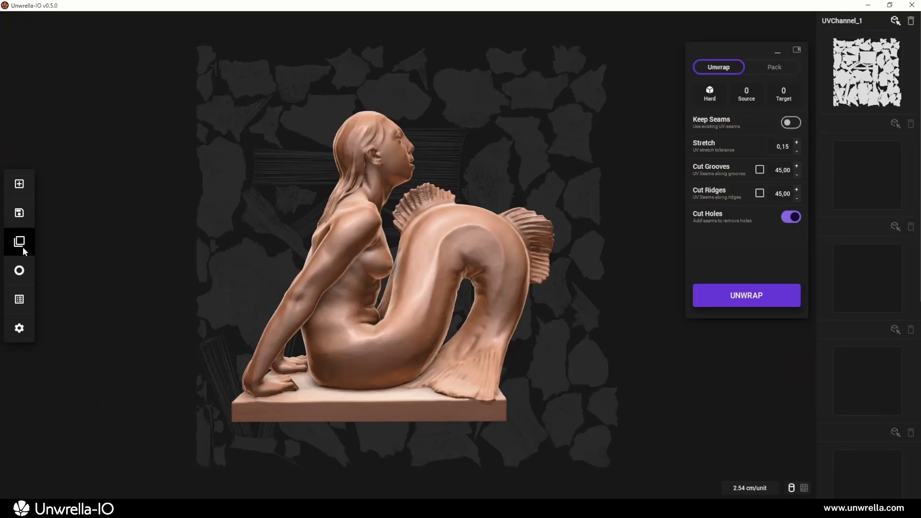
left_click(22, 247)
left_click(219, 196)
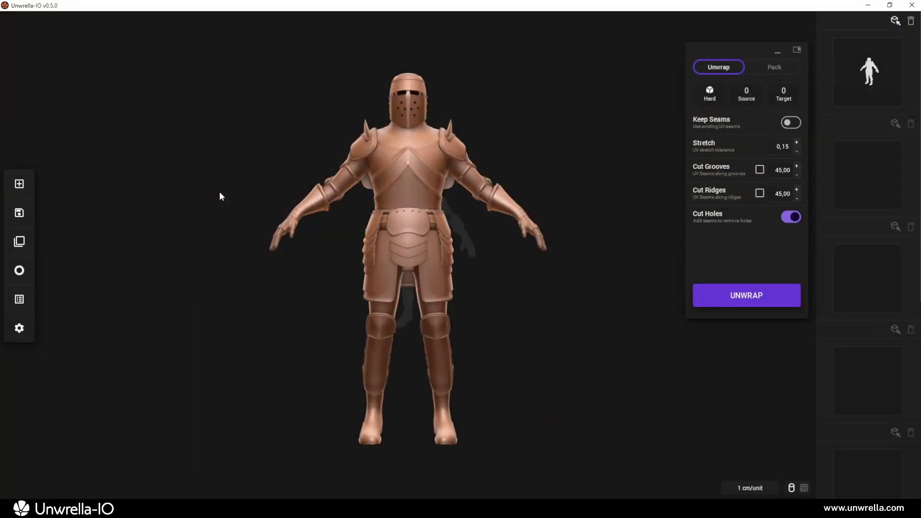
left_click(19, 241)
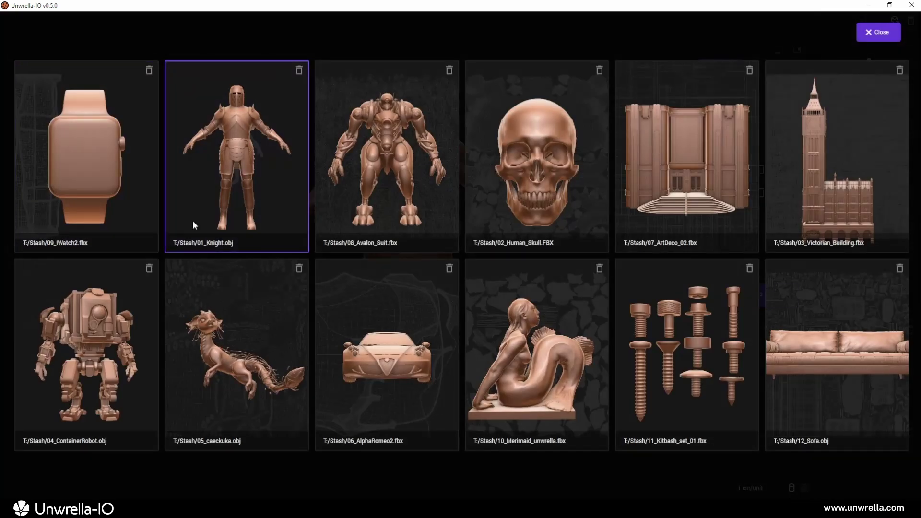
left_click(519, 200)
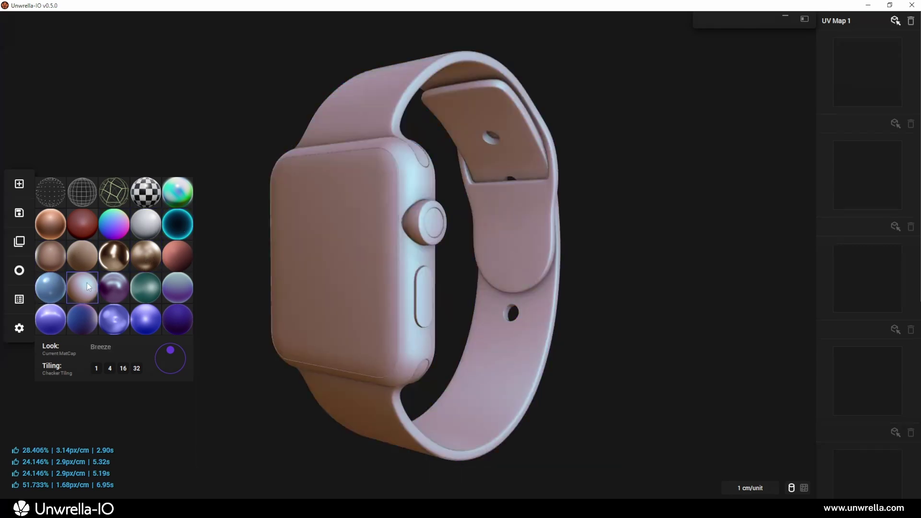
Step: Apply the Blueberry look to the watch and change the direction of its lighting
left_click(59, 311)
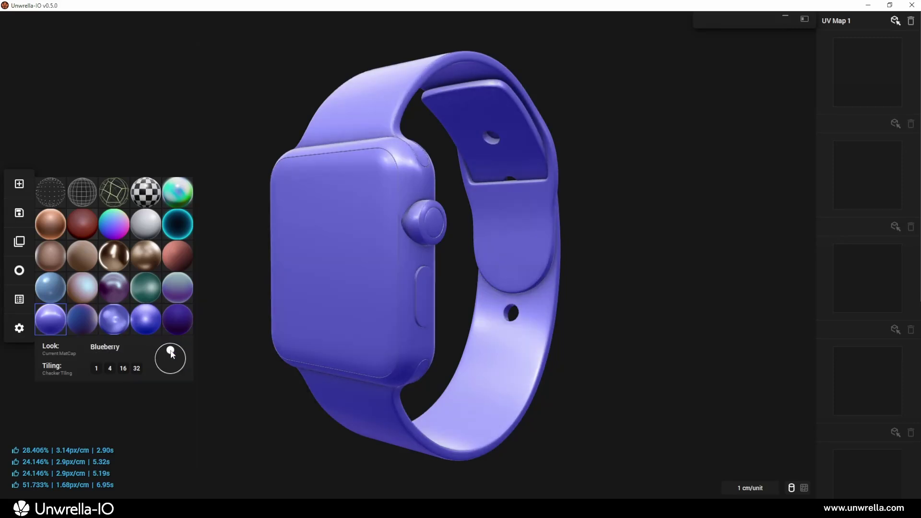
mouse_move(172, 351)
left_mouse_down()
mouse_move(177, 360)
mouse_move(169, 367)
left_mouse_up()
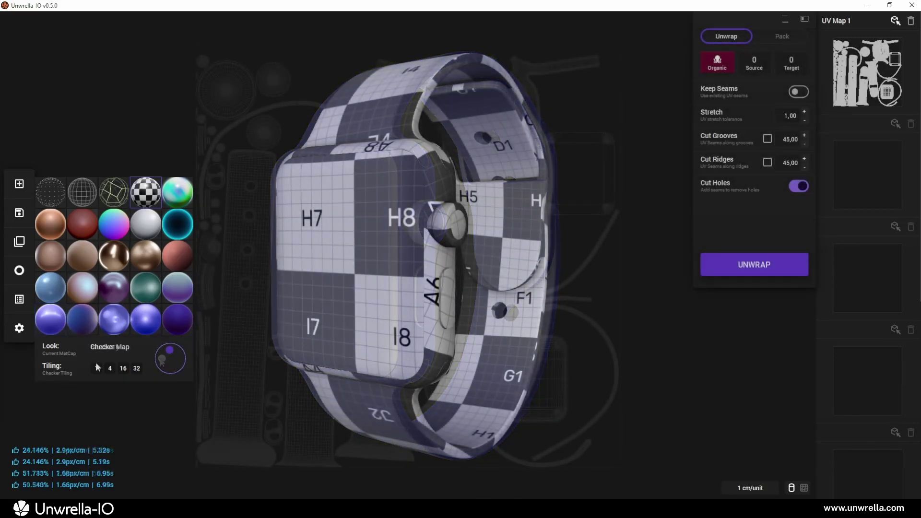
Step: Compare the watch's checker pattern at tiling factors 4, 16 and 32 from different angles
left_click(111, 367)
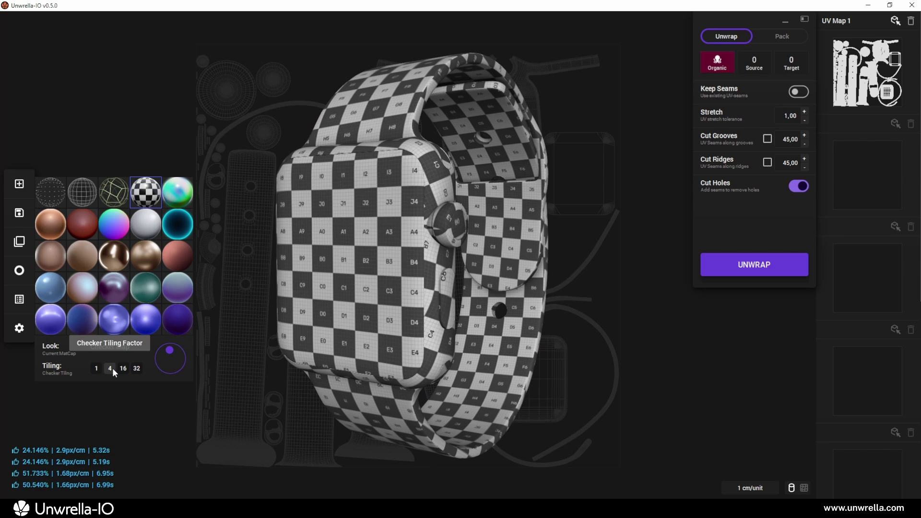
left_click(123, 368)
left_click(136, 368)
left_click_drag(479, 331, 255, 259)
Step: Examine the watch with the Stretch look and with the Wireframe overlay
left_click(178, 192)
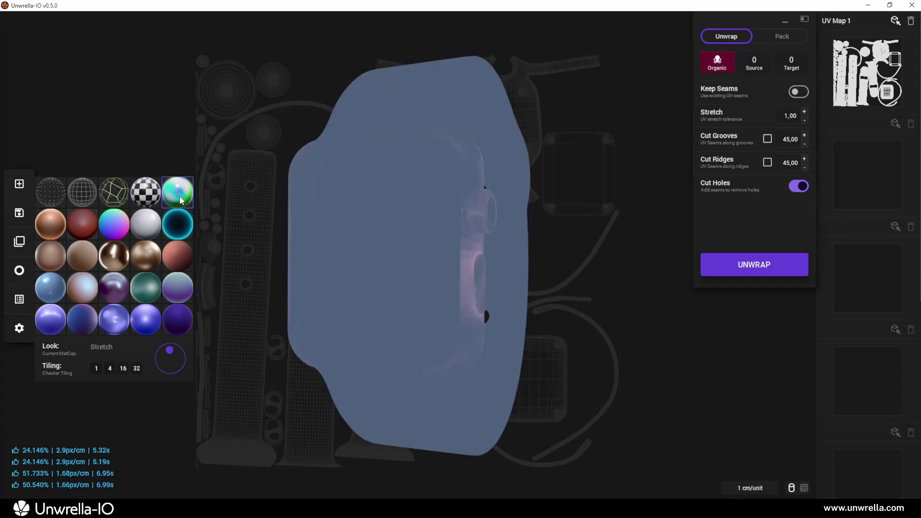
left_click_drag(422, 259, 643, 260)
left_click(755, 261)
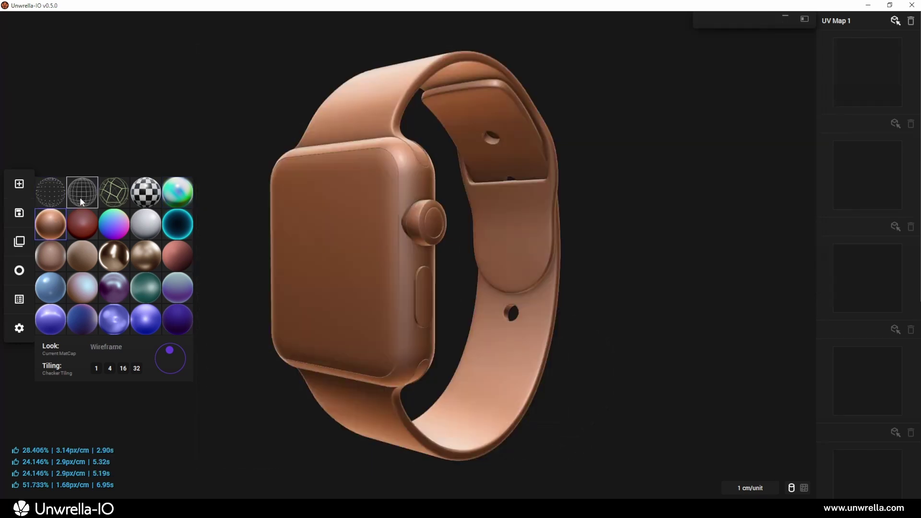
left_click(79, 198)
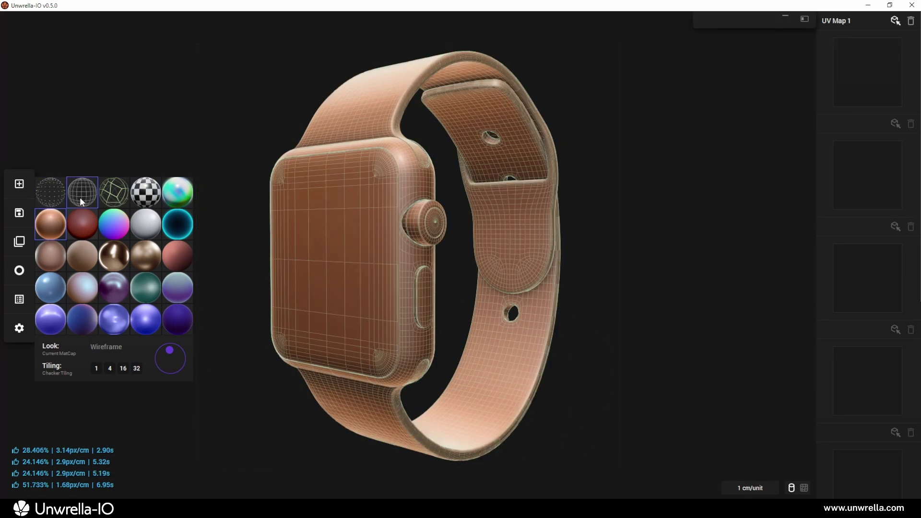
left_click_drag(353, 279, 500, 272)
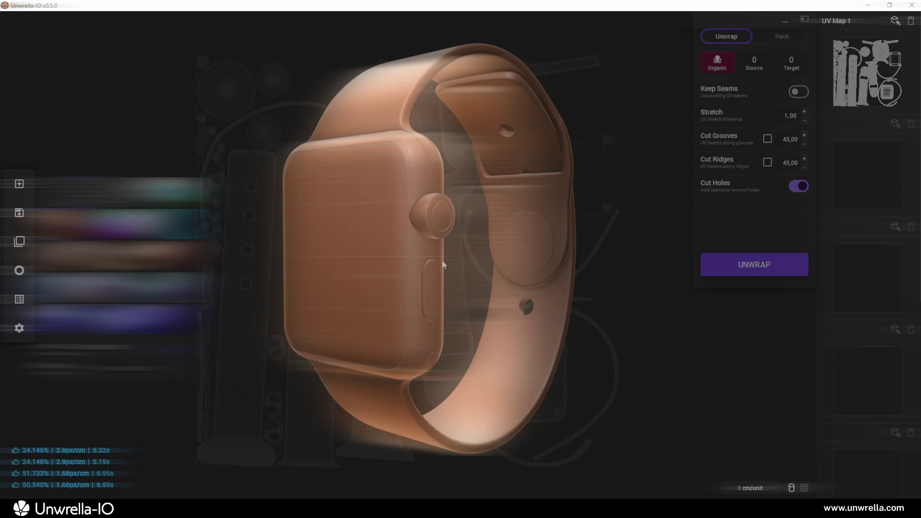
Step: Show the scene assets list at a larger size and toggle the visibility of its first five watch parts
left_click(19, 299)
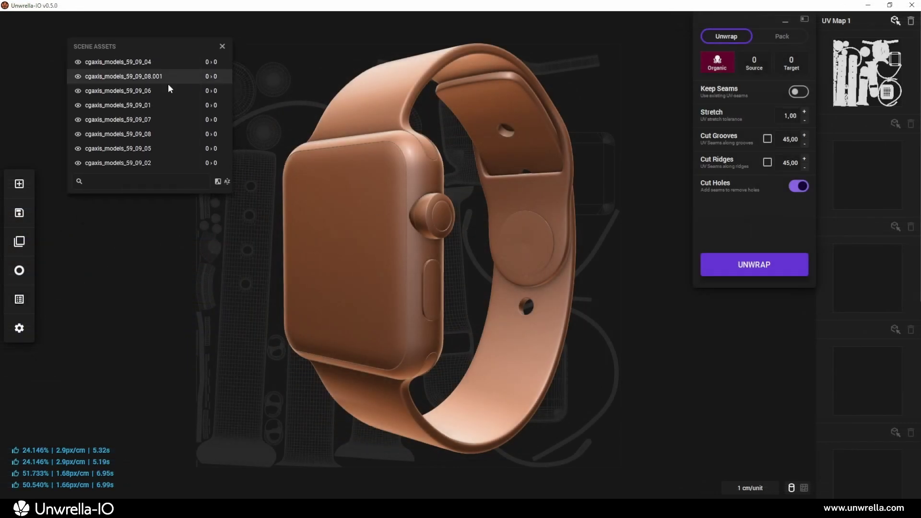
left_click_drag(244, 271, 249, 396)
left_click(78, 62)
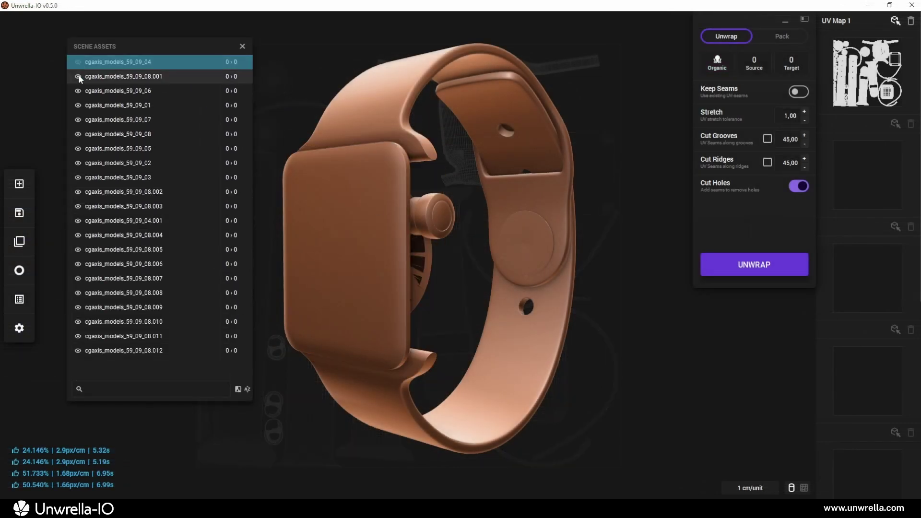
left_click(78, 76)
left_click(77, 90)
left_click(78, 104)
left_click(79, 120)
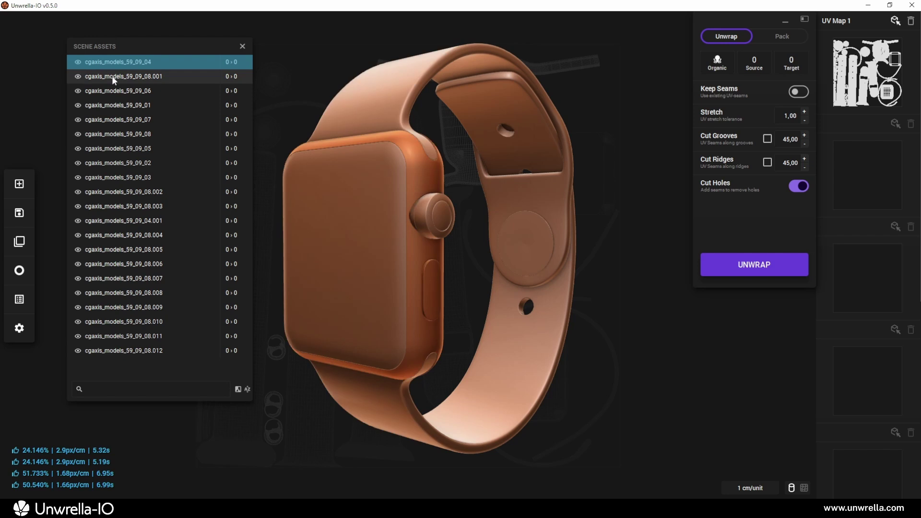
Step: Select individual watch parts and a range of parts in the scene assets, and toggle the visibility of cgaxis_models_59_09_04
left_click(111, 76)
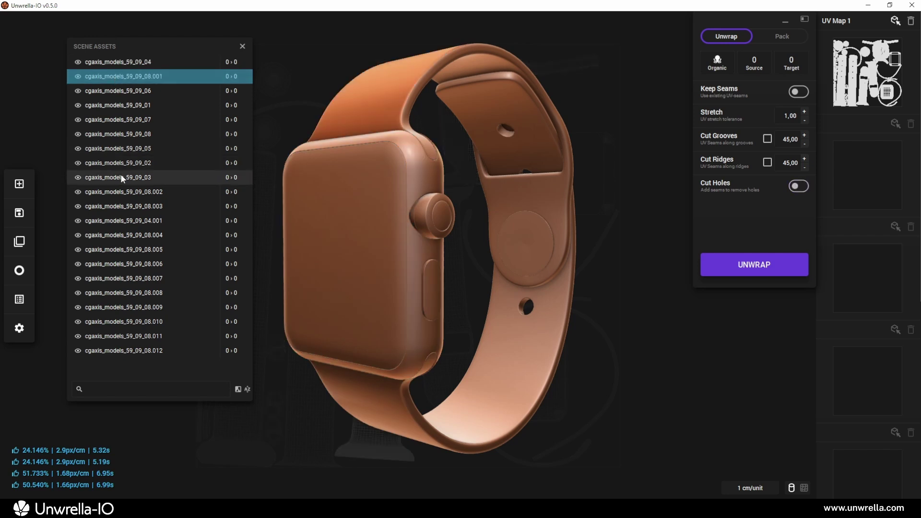
left_click(120, 175, "shift")
left_click_drag(121, 105, 128, 205)
left_click(78, 62)
Step: Set the quick export format to Autodesk FBX (binary) (*.fbx) in the settings and review the navigation styles and shortcuts
left_click(19, 328)
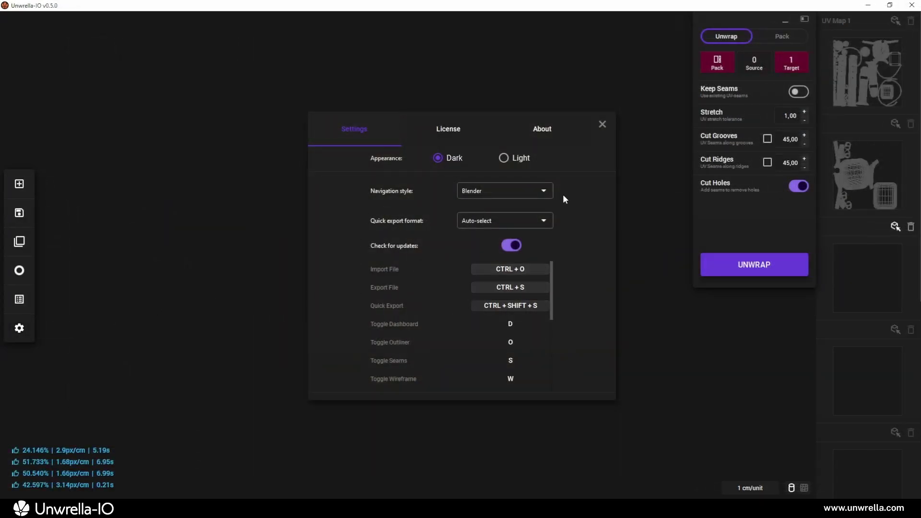
left_click(542, 190)
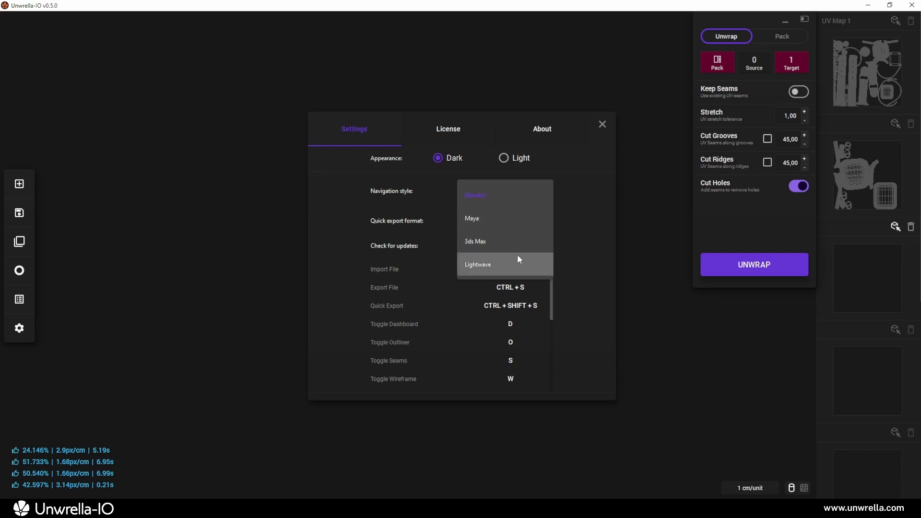
left_click(577, 211)
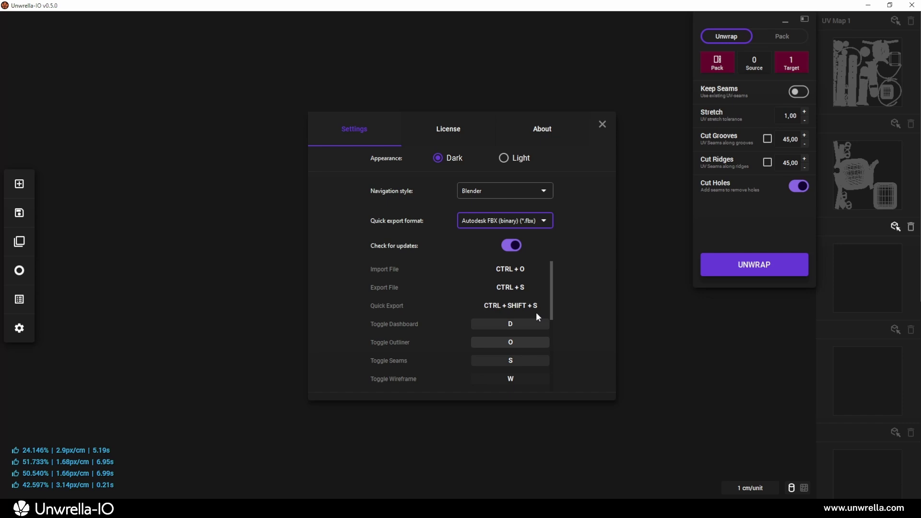
left_click_drag(552, 275, 489, 144)
Step: Deactivate the software license and activate it again
left_click(453, 132)
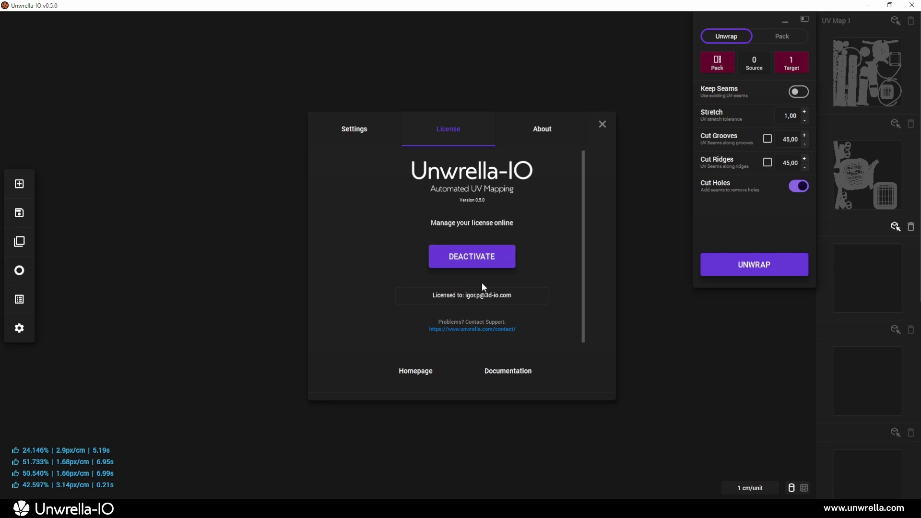
left_click(479, 257)
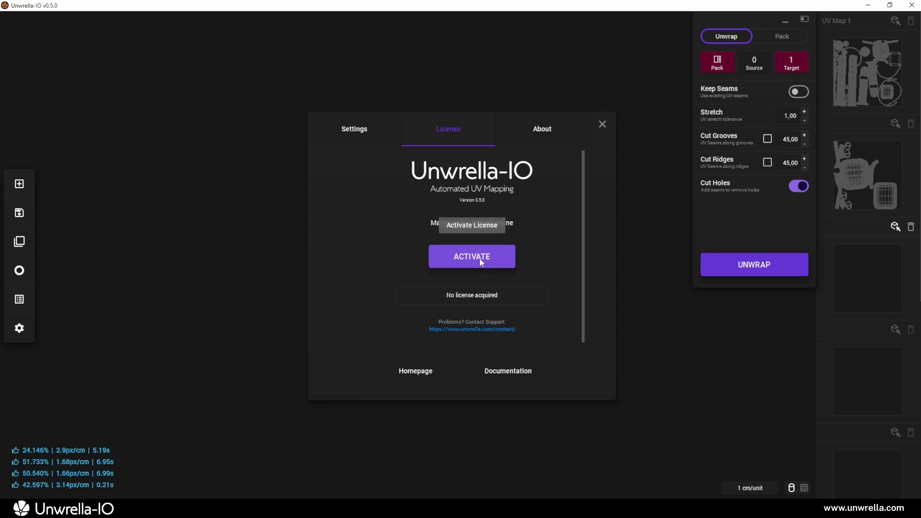
left_click(473, 258)
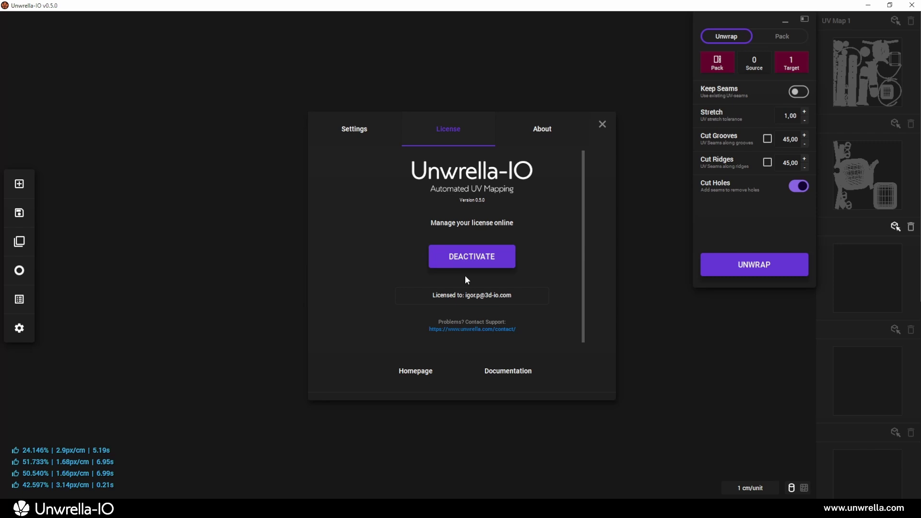